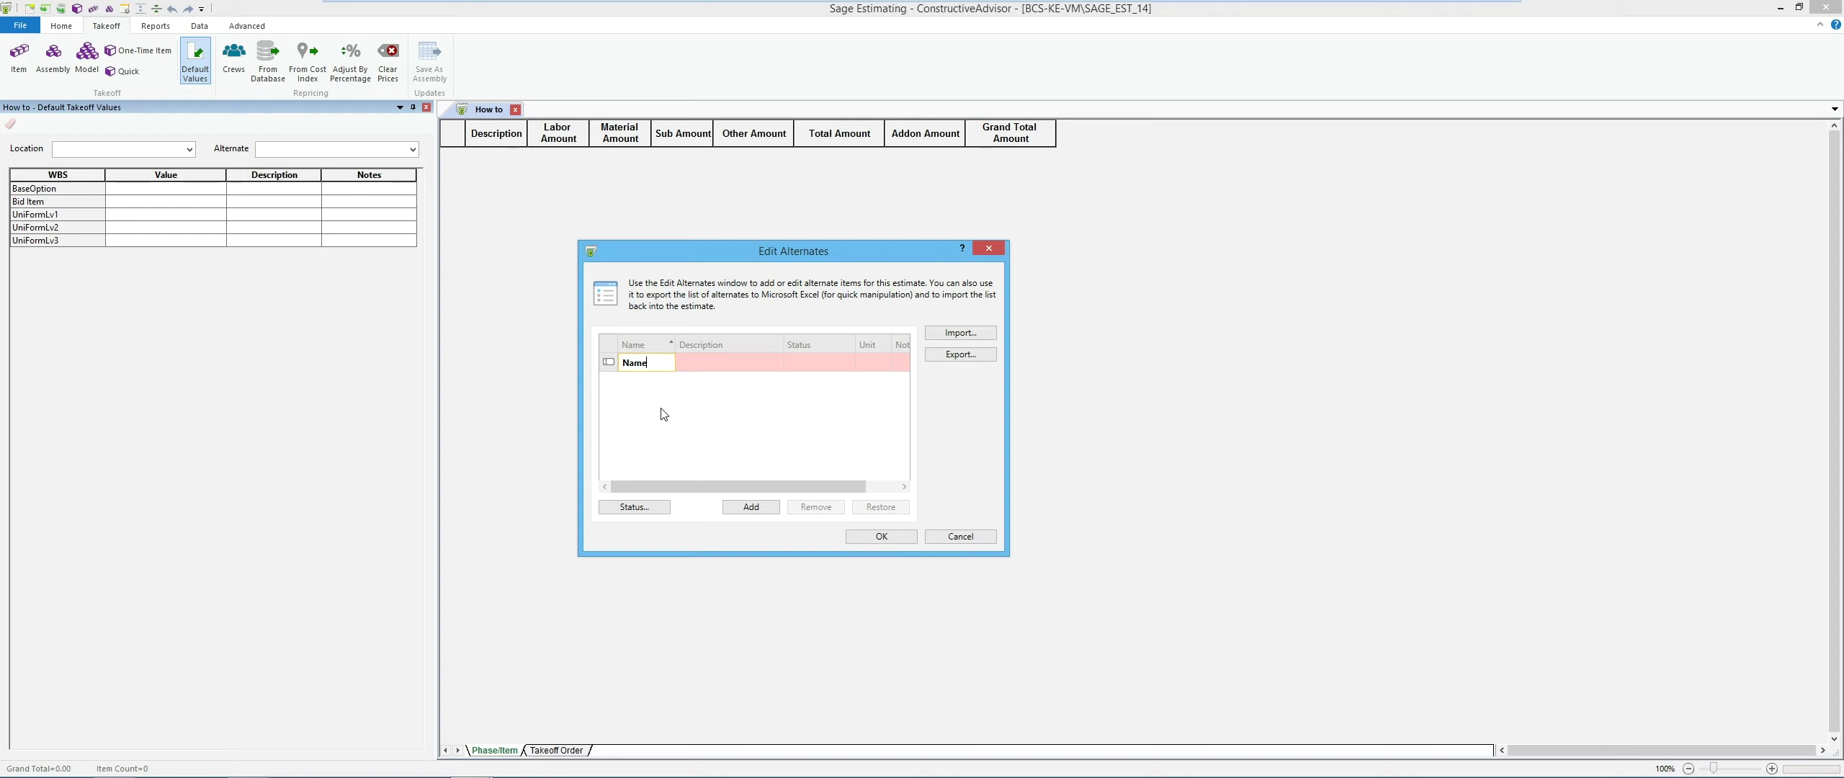
- Complete the new alternate named Name with description Desc and unit Unit, and save the list of alternates
key(Tab)
text(D)
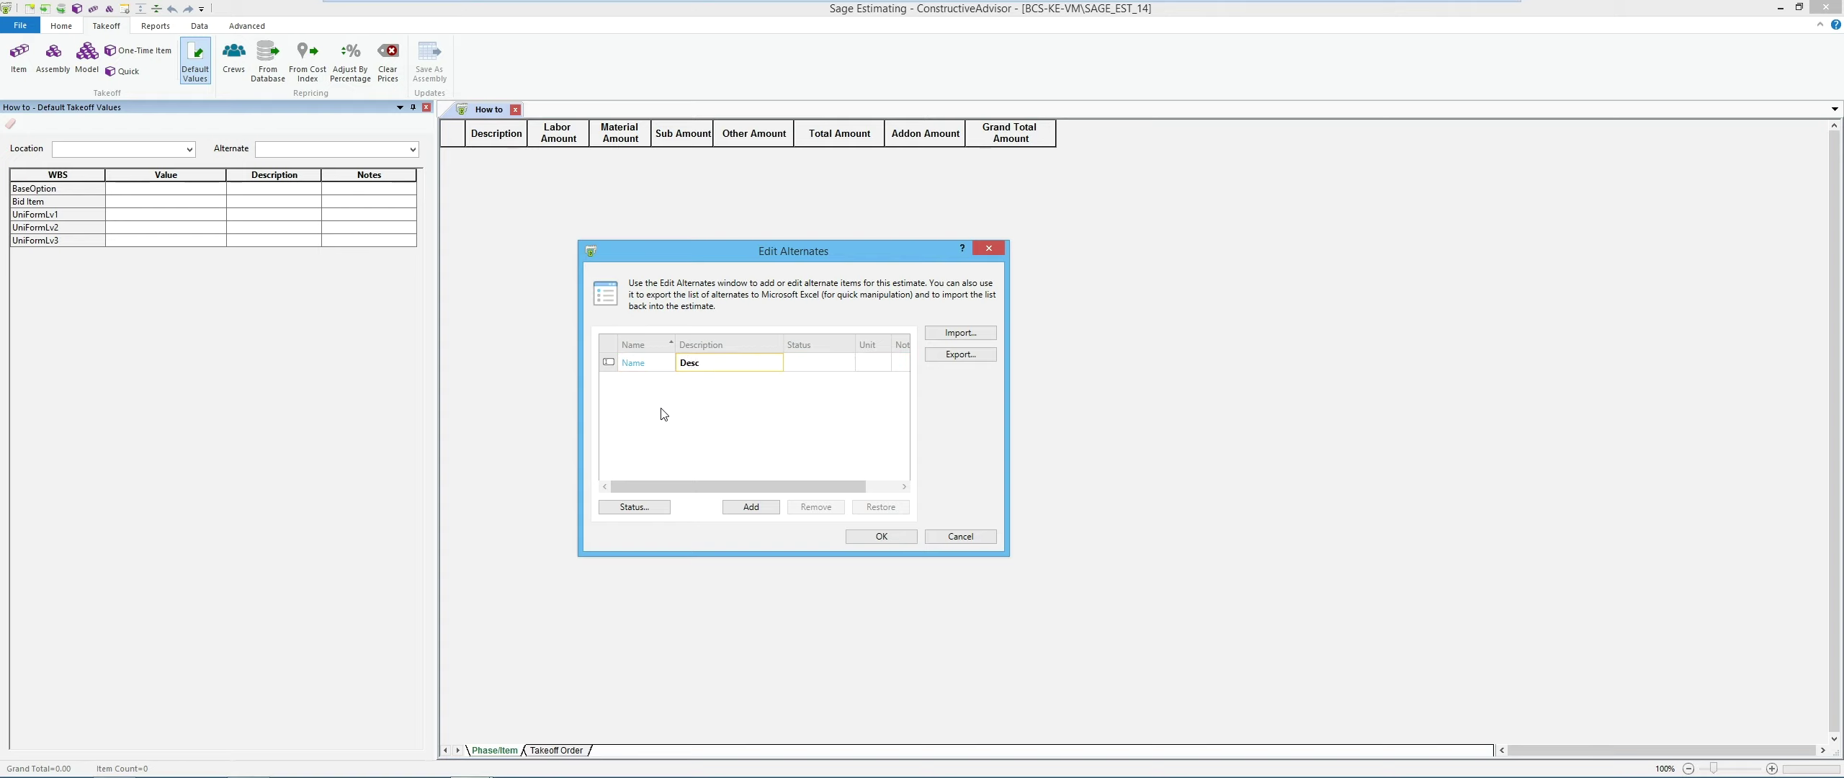
text(esc)
key(Tab)
click(876, 368)
click(887, 537)
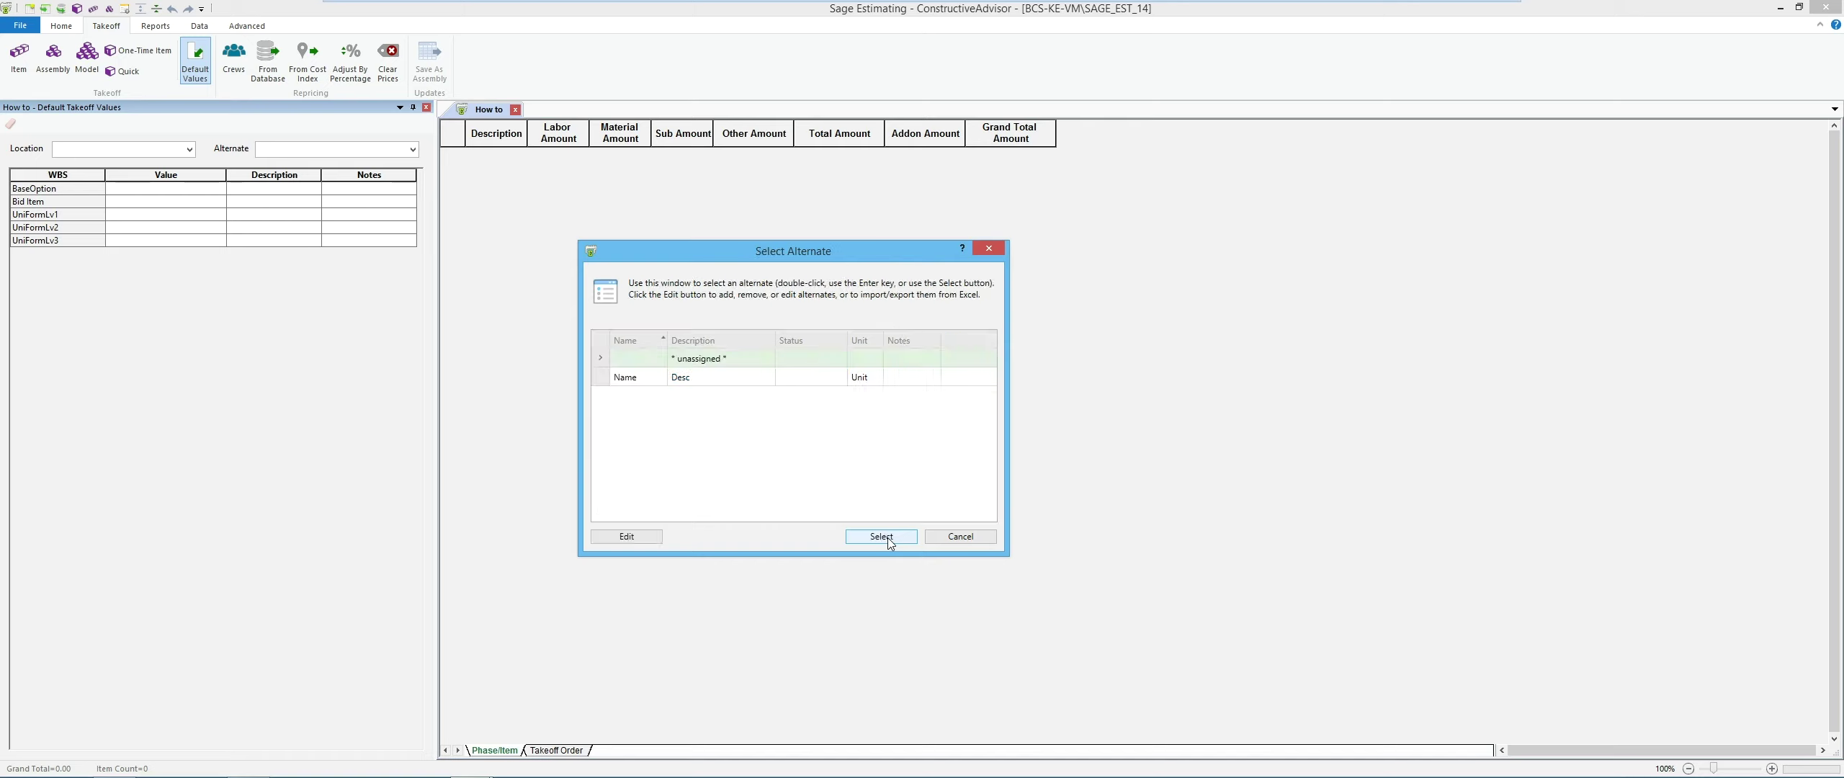
- Reopen the alternates for editing and export them to an Excel file in the default Sage Estimating 18.12 Exports folder
click(643, 539)
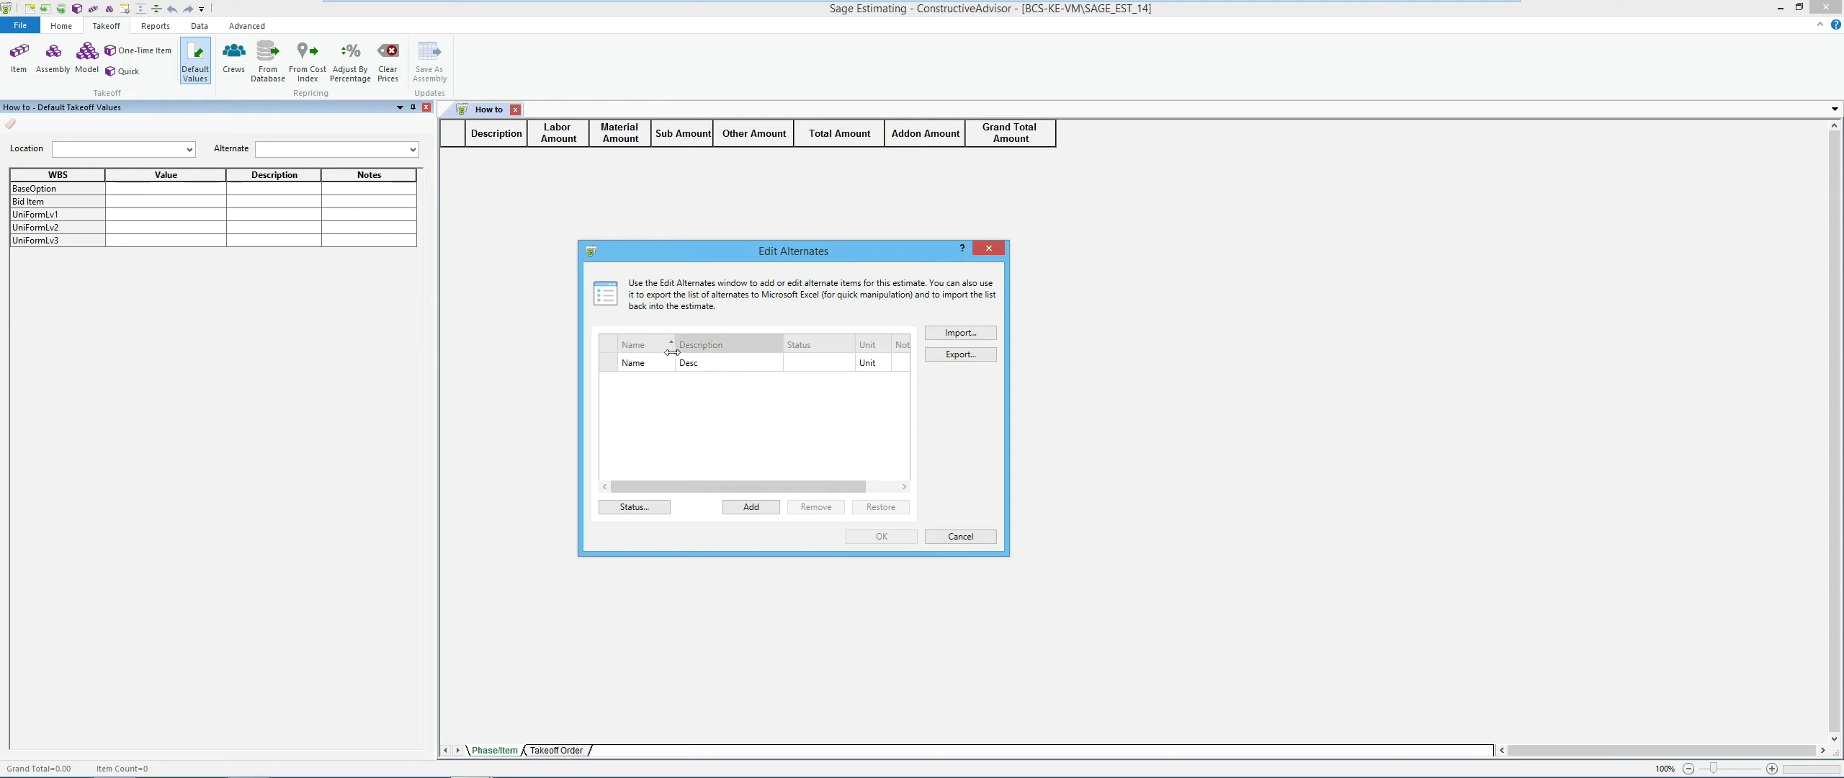
click(939, 354)
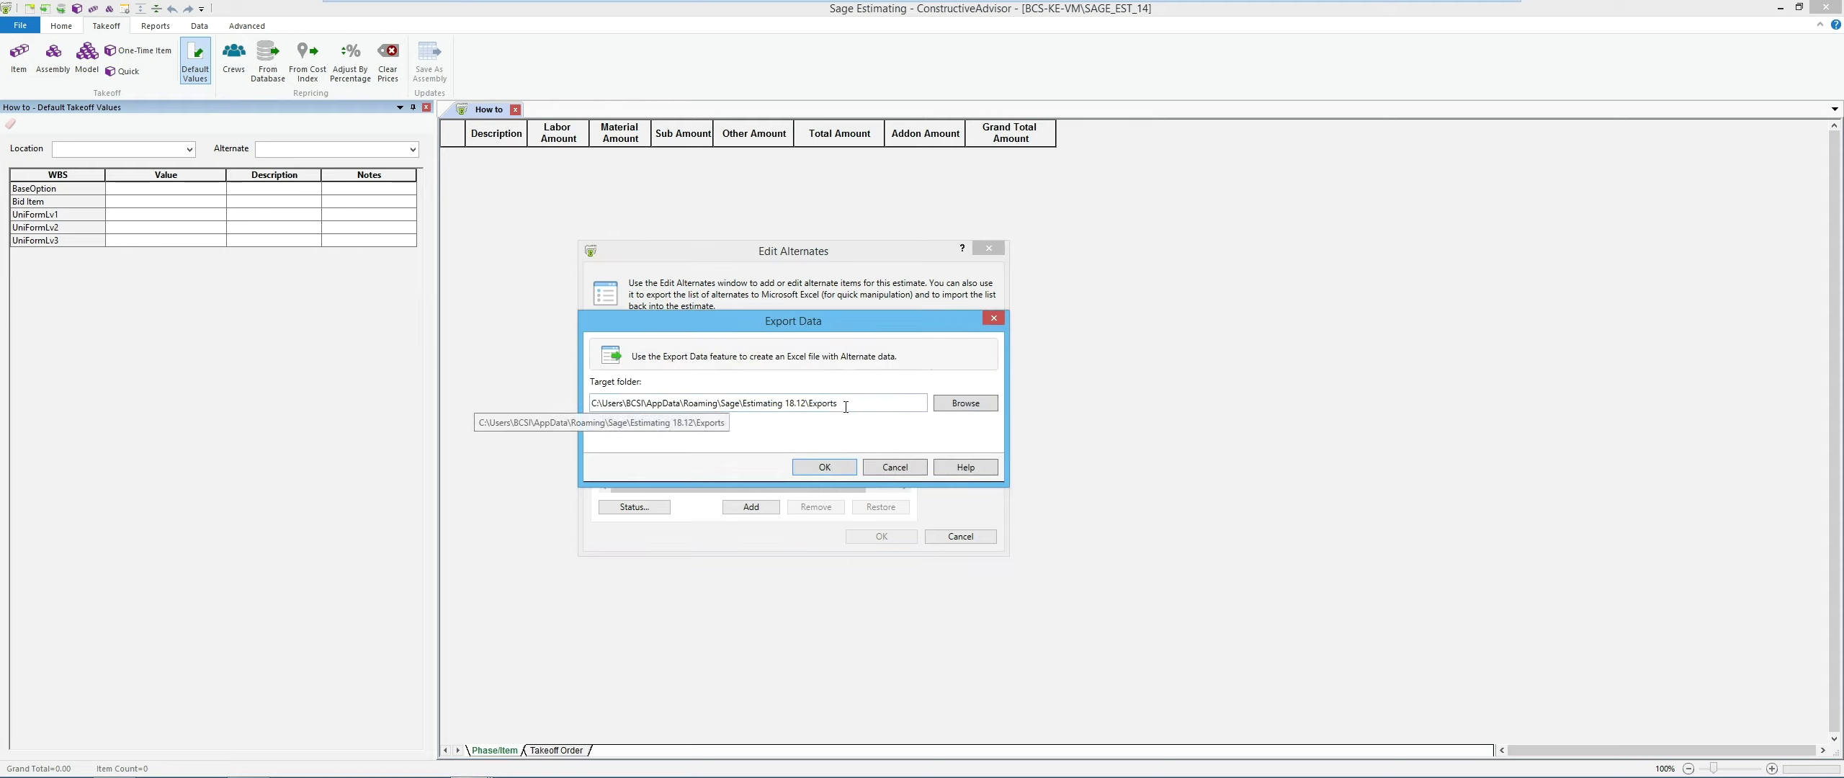
click(831, 468)
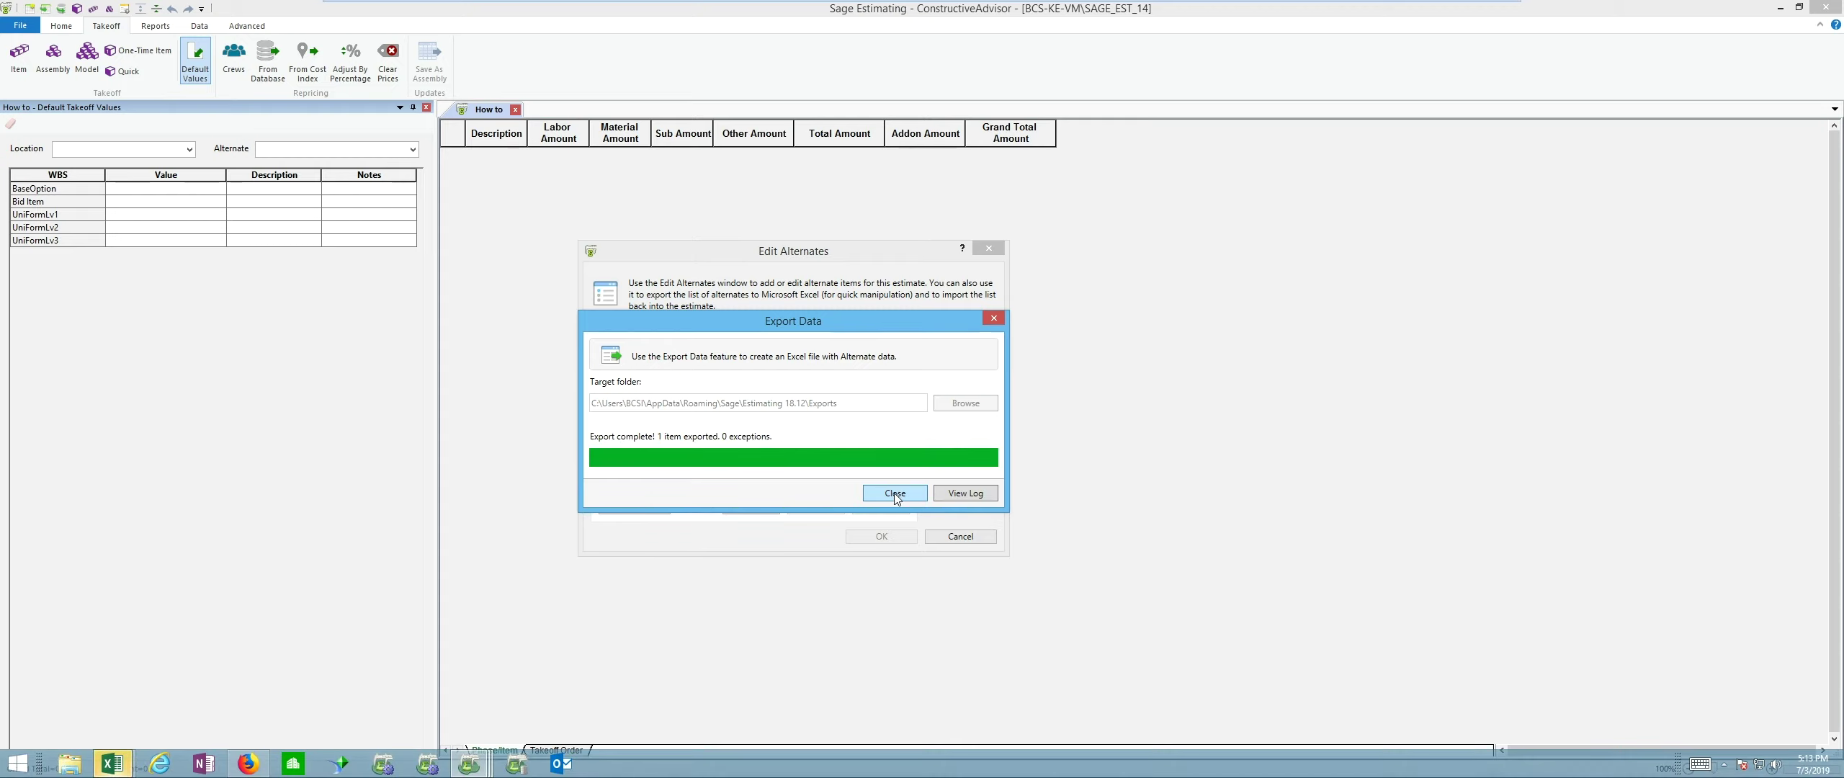
click(895, 494)
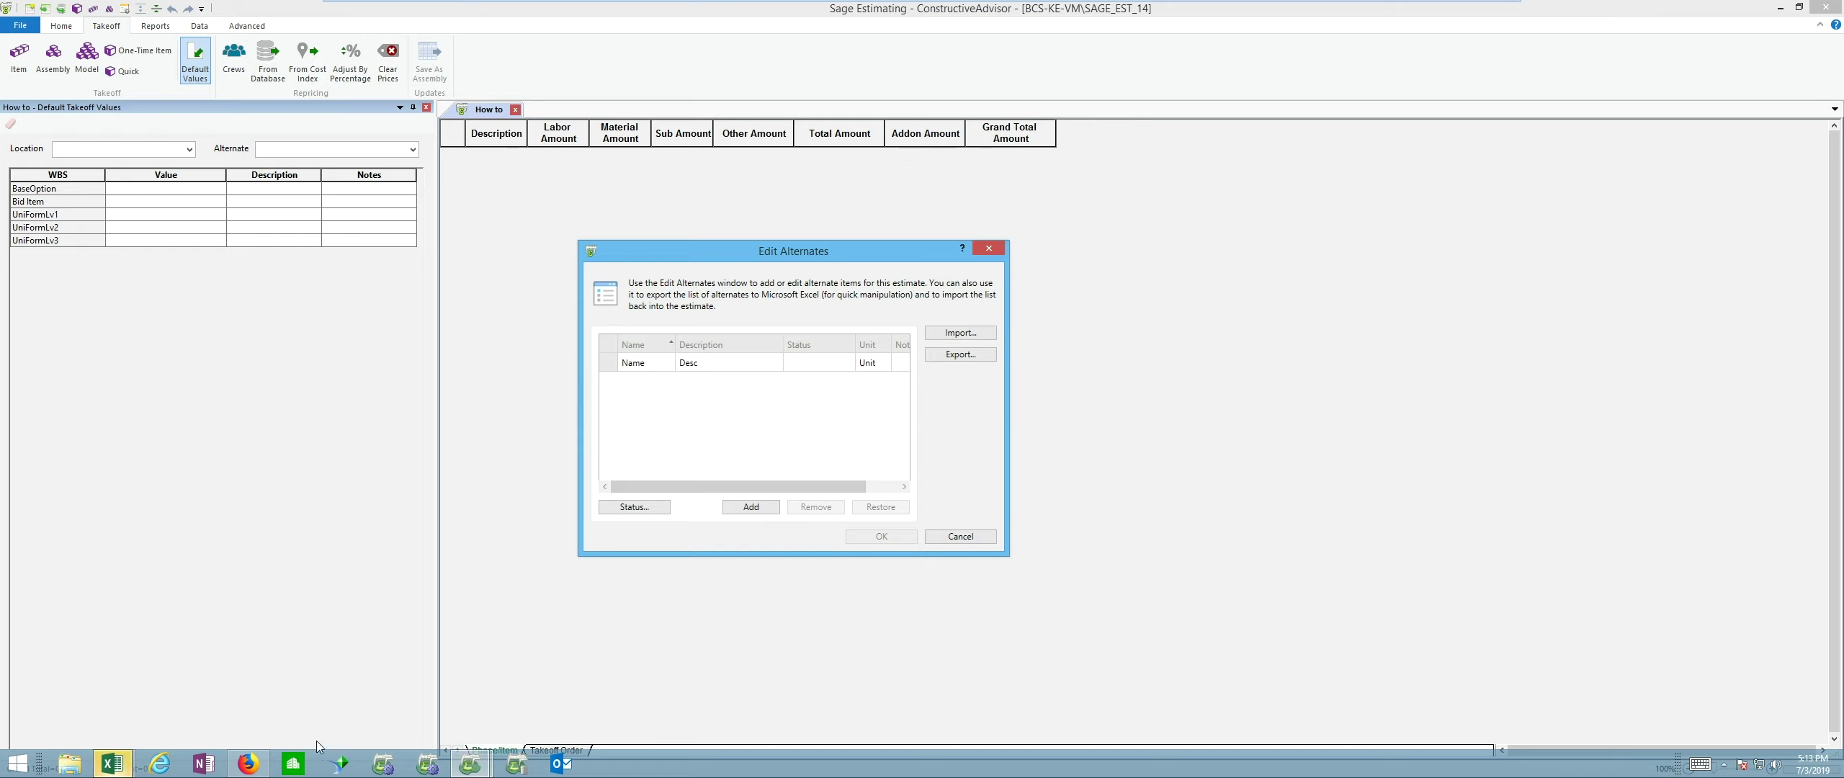
- Switch to the exported How to Alternate Data 190703 workbook in Excel and check the alternate's Id, Description and Unit cells
click(113, 764)
click(259, 718)
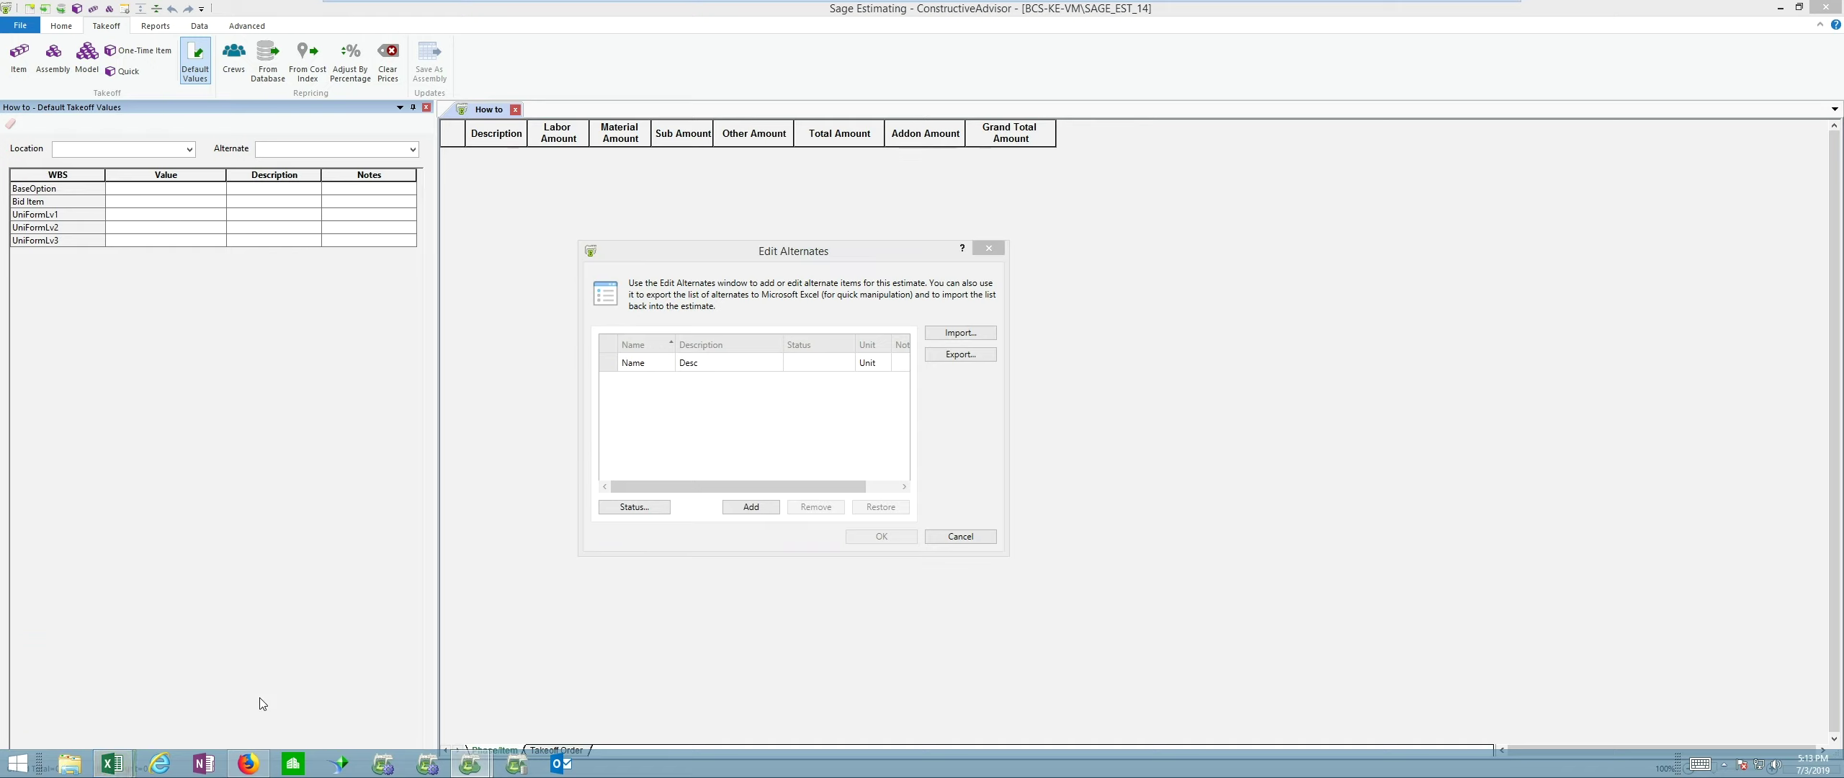
click(691, 331)
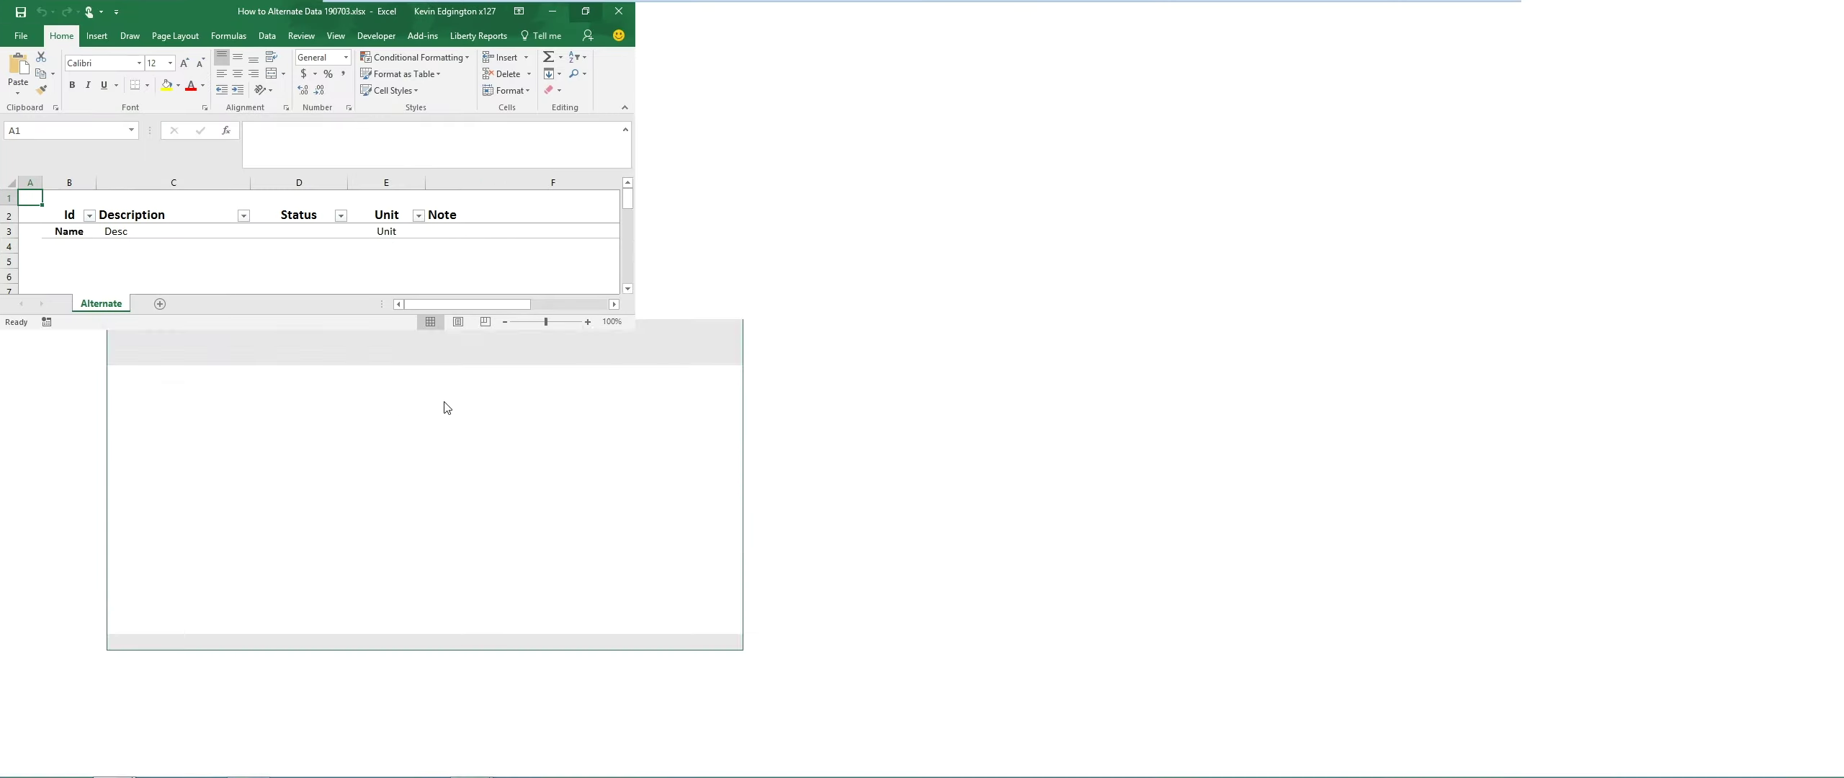
click(65, 232)
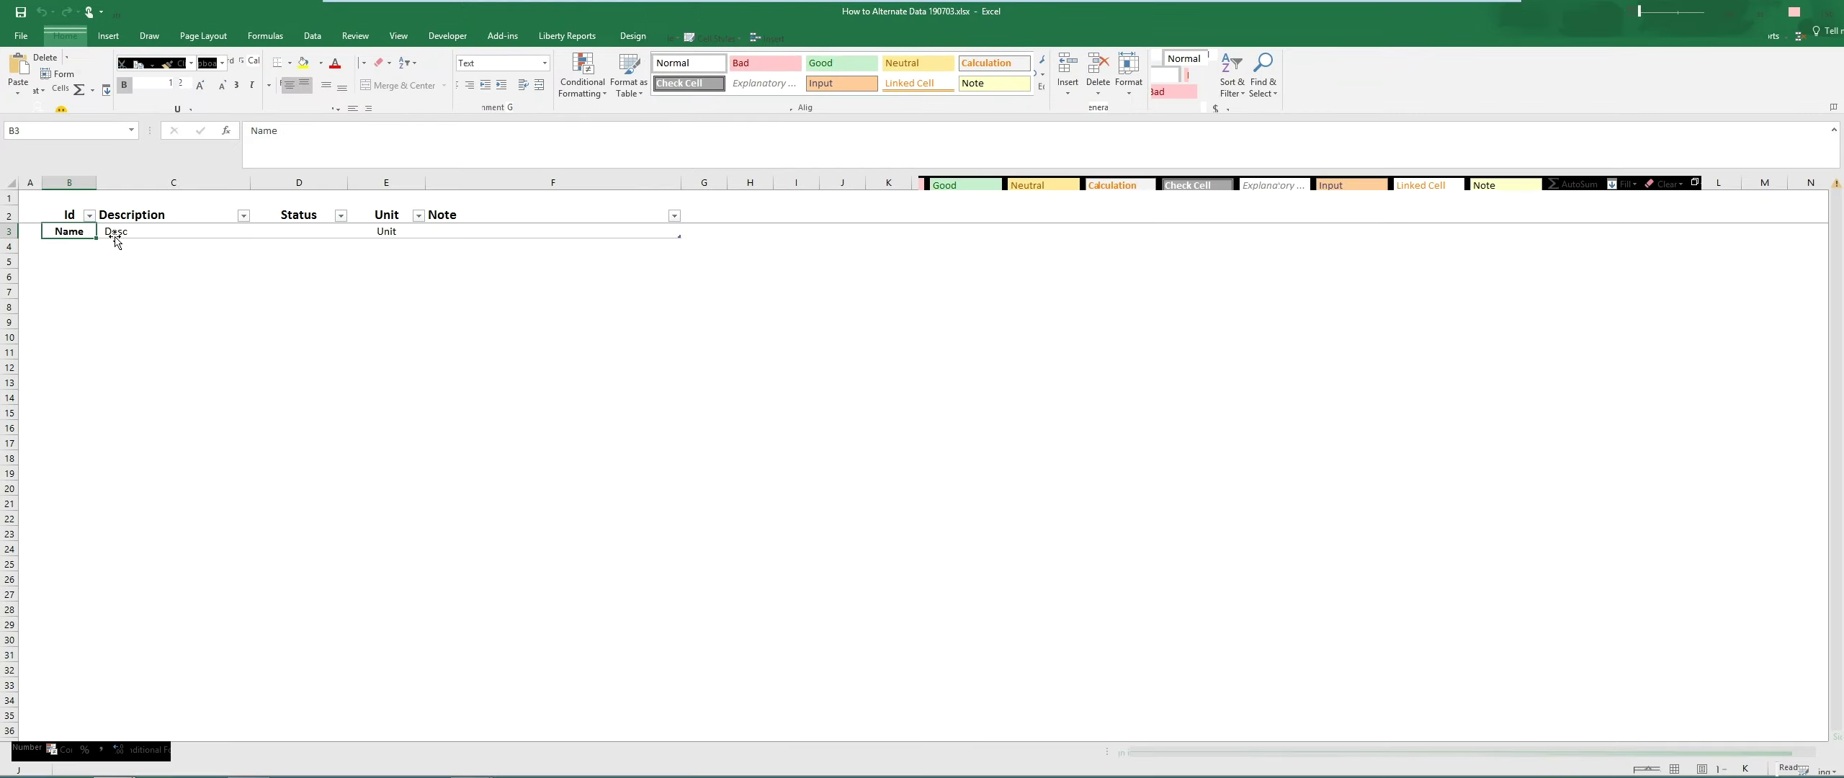
click(124, 232)
click(387, 231)
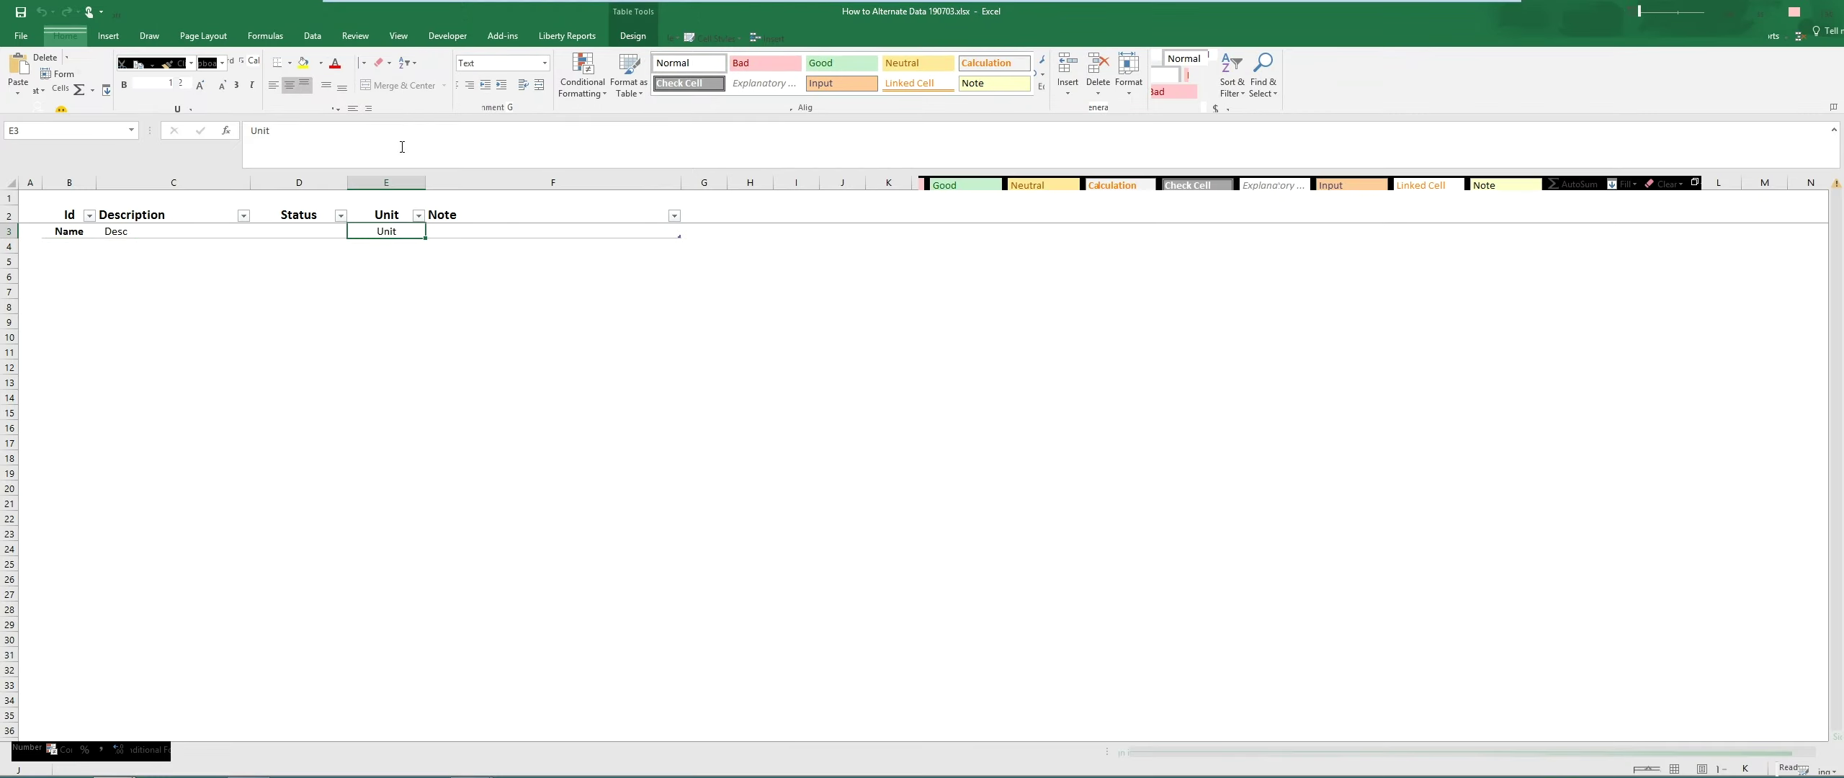
- Restore and enlarge the alternate workbook's window, bring up Bid Items.xlsx and place its restored window beside the alternate workbook
drag(385, 22, 936, 143)
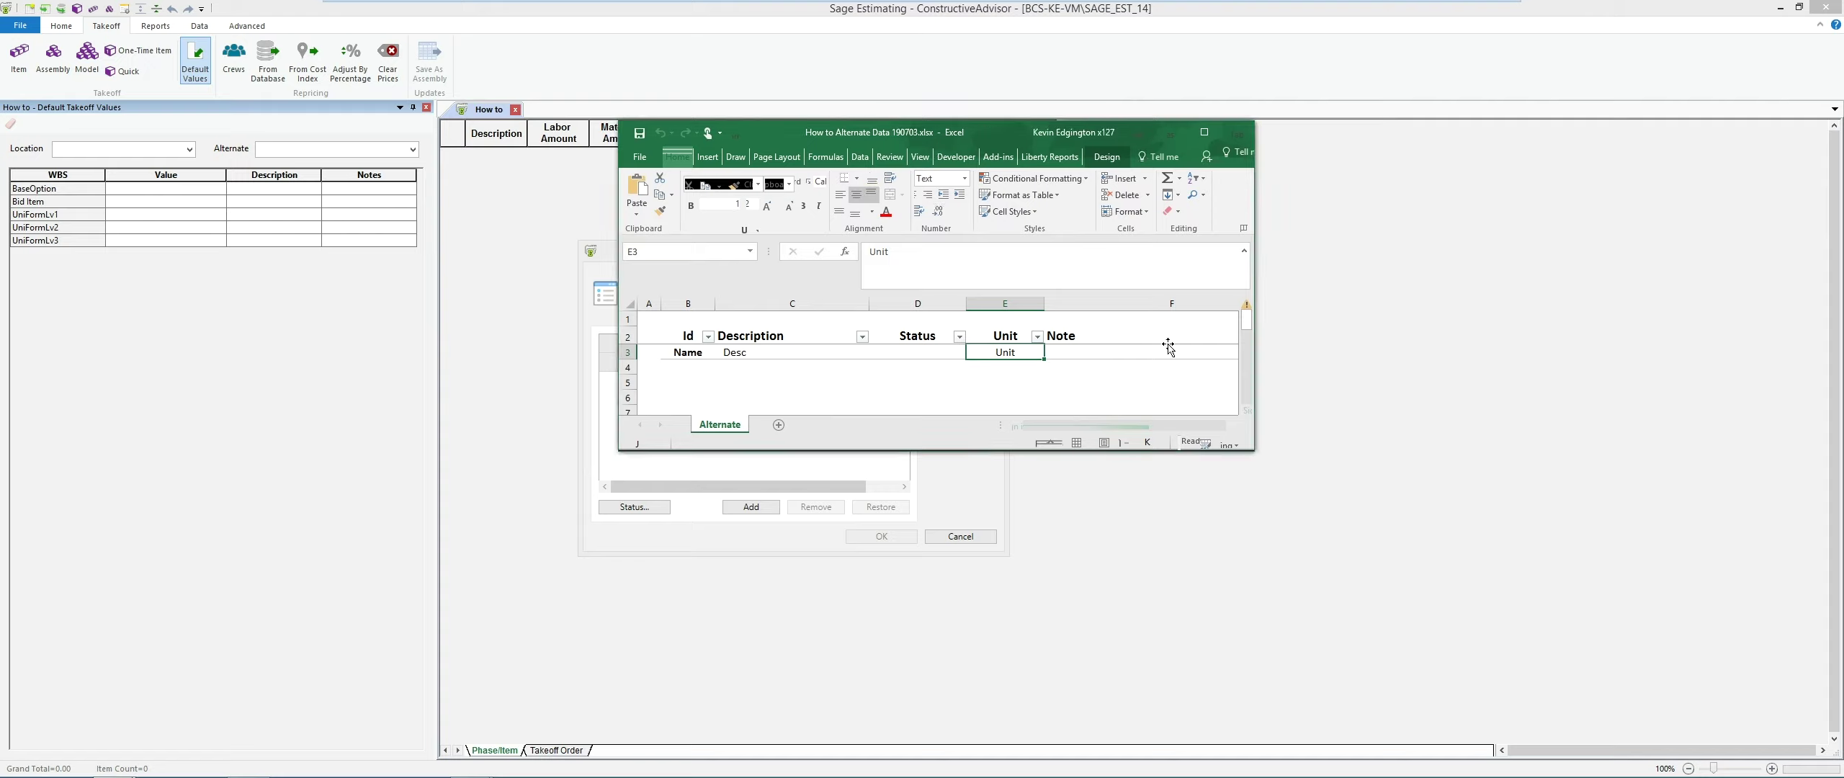
drag(1253, 450, 1393, 652)
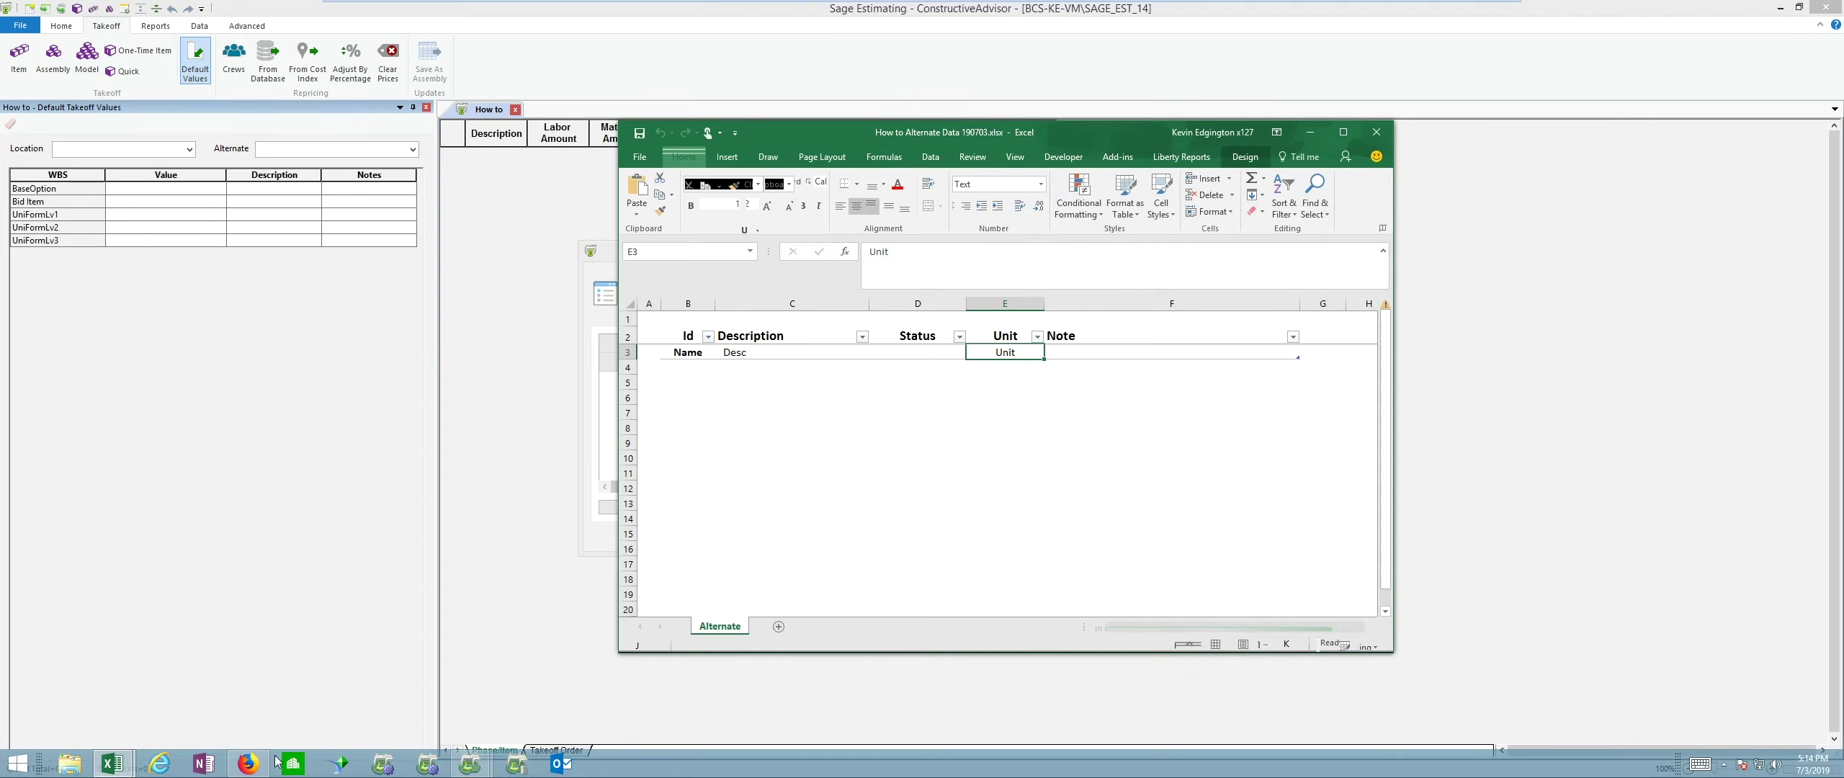
click(117, 763)
click(106, 711)
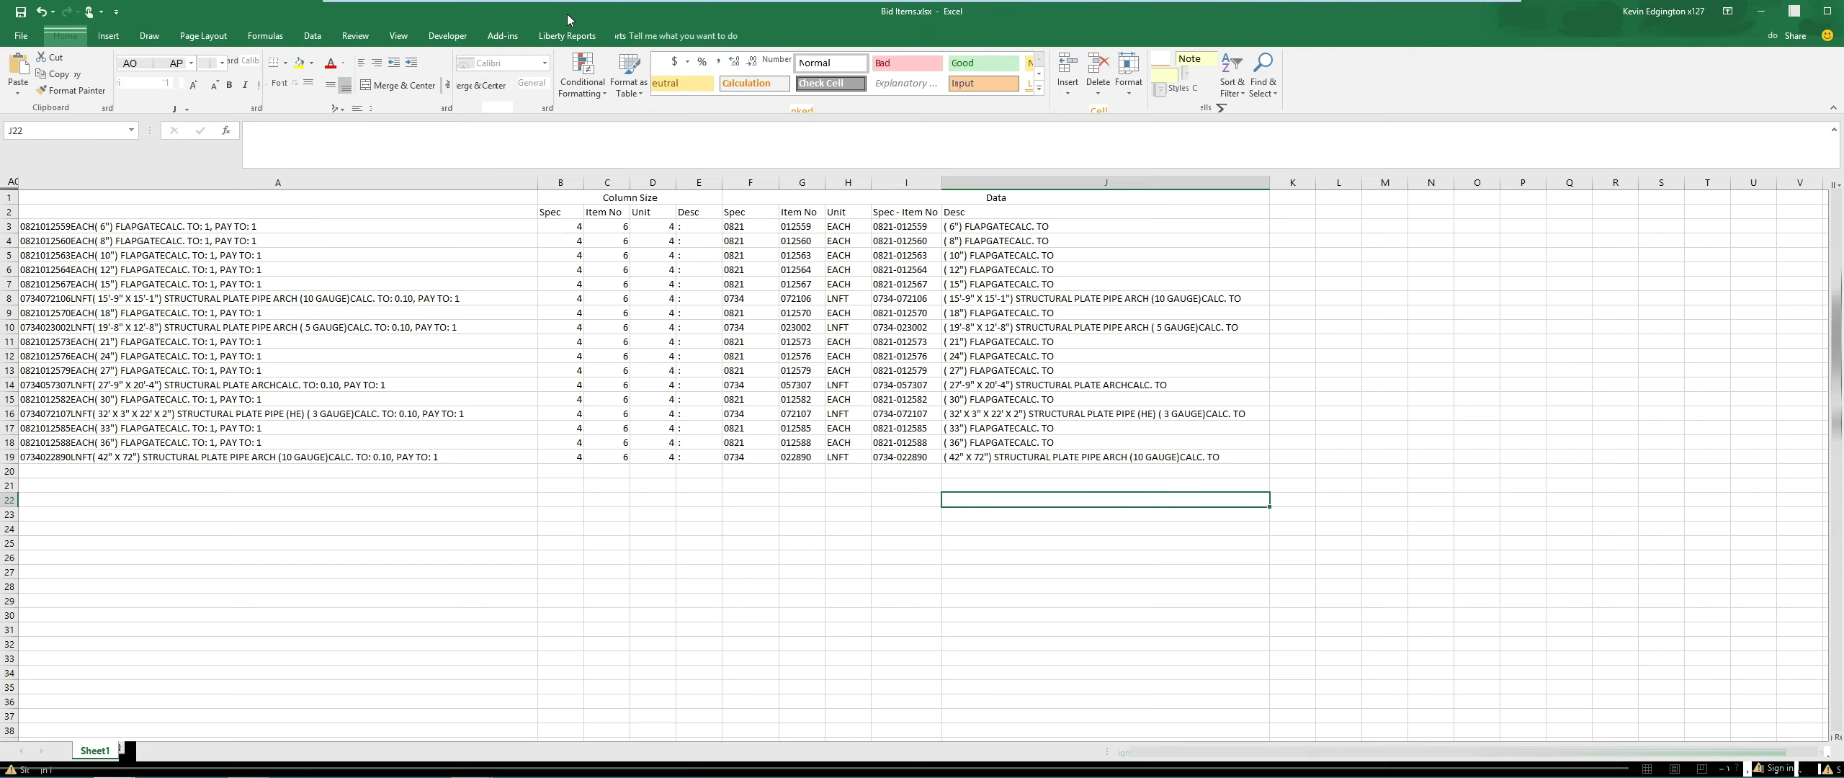
double_click(565, 17)
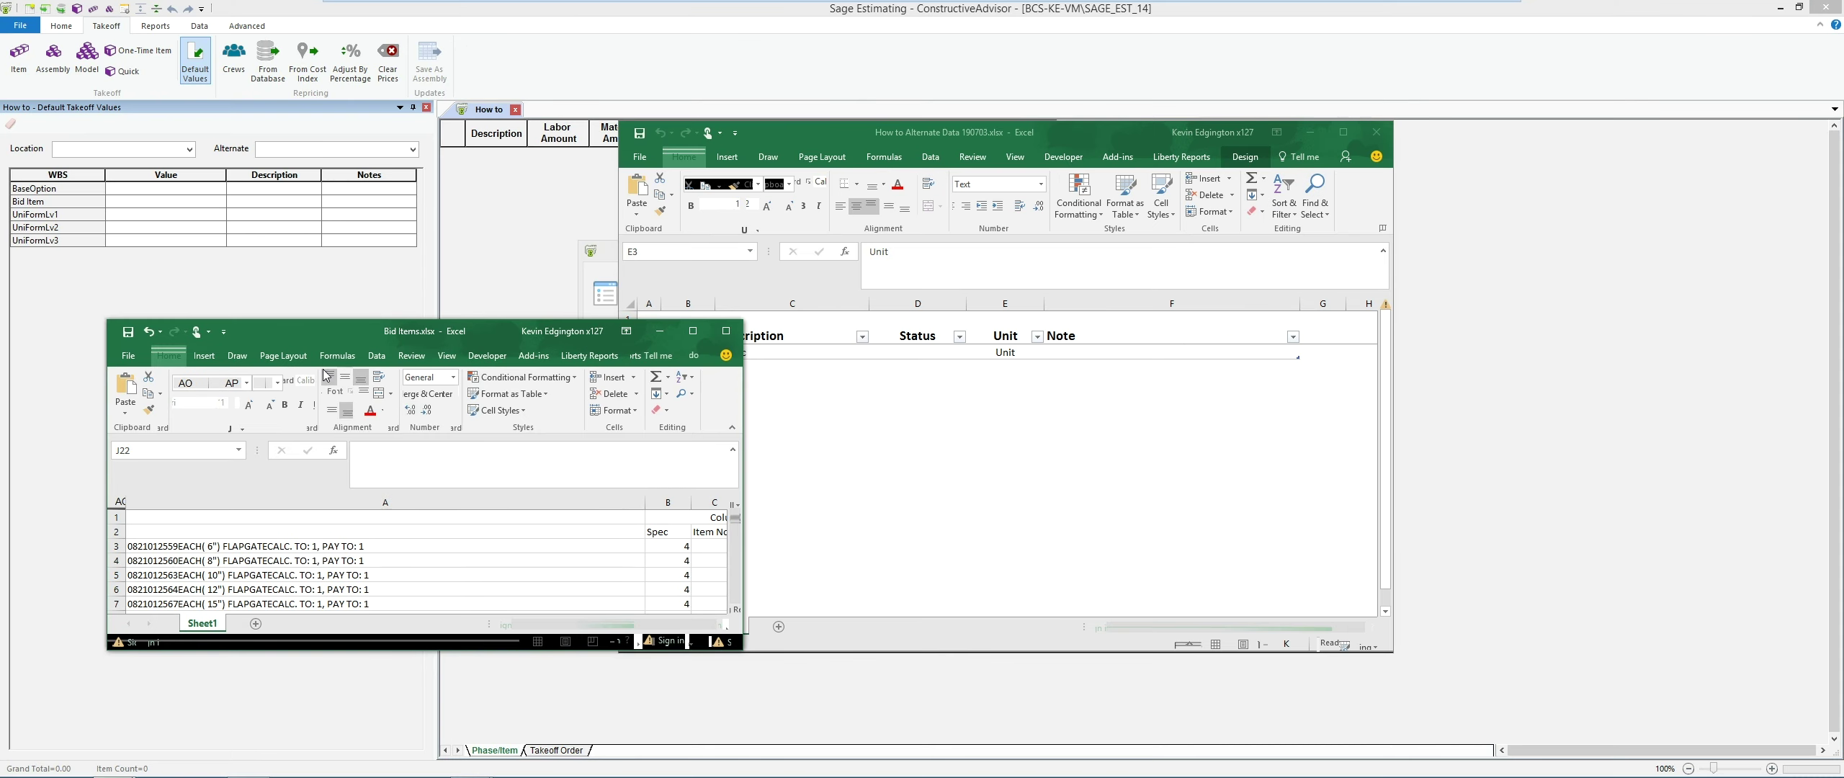
drag(298, 319, 298, 77)
- Copy all Spec - Item No values from the Bid Items sheet into the alternate sheet's Id column, starting at cell B4
click(698, 627)
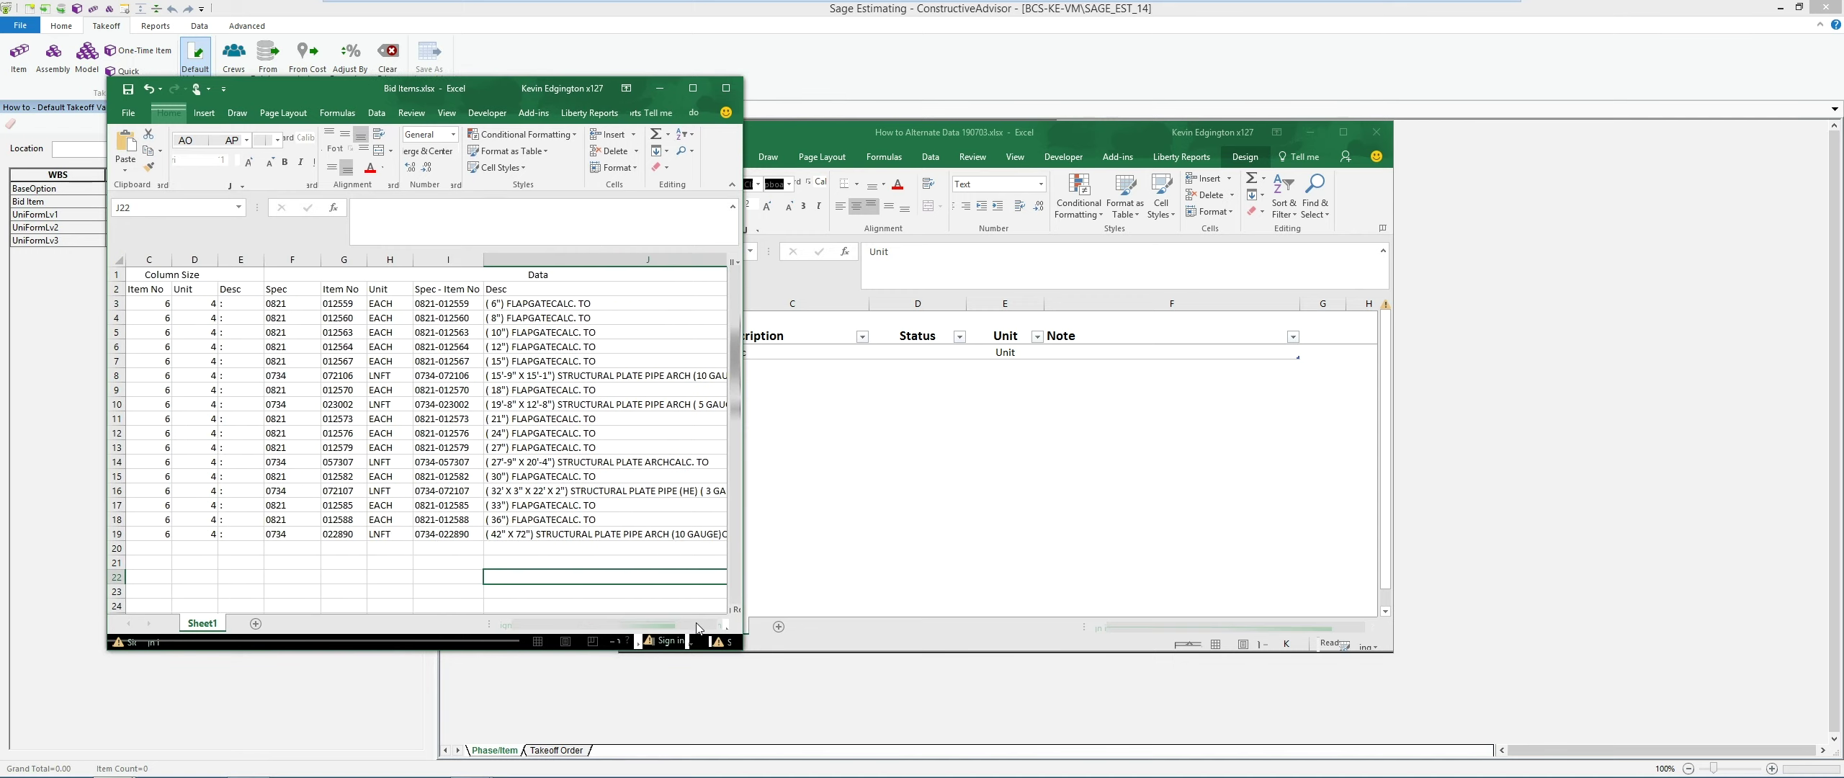
click(723, 624)
click(723, 624)
click(723, 625)
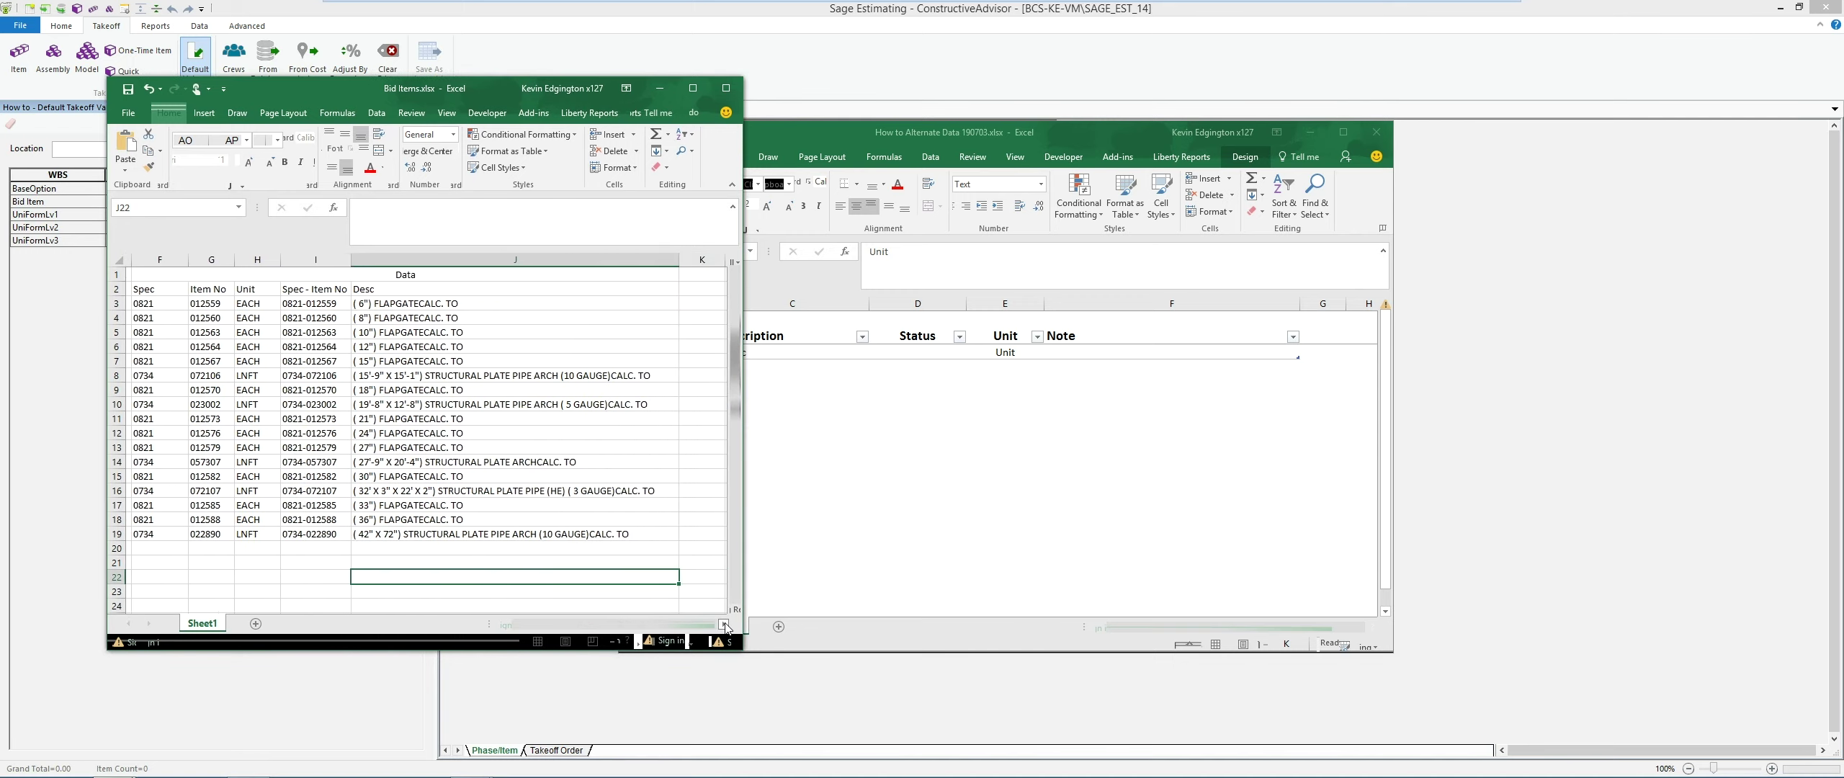
click(724, 624)
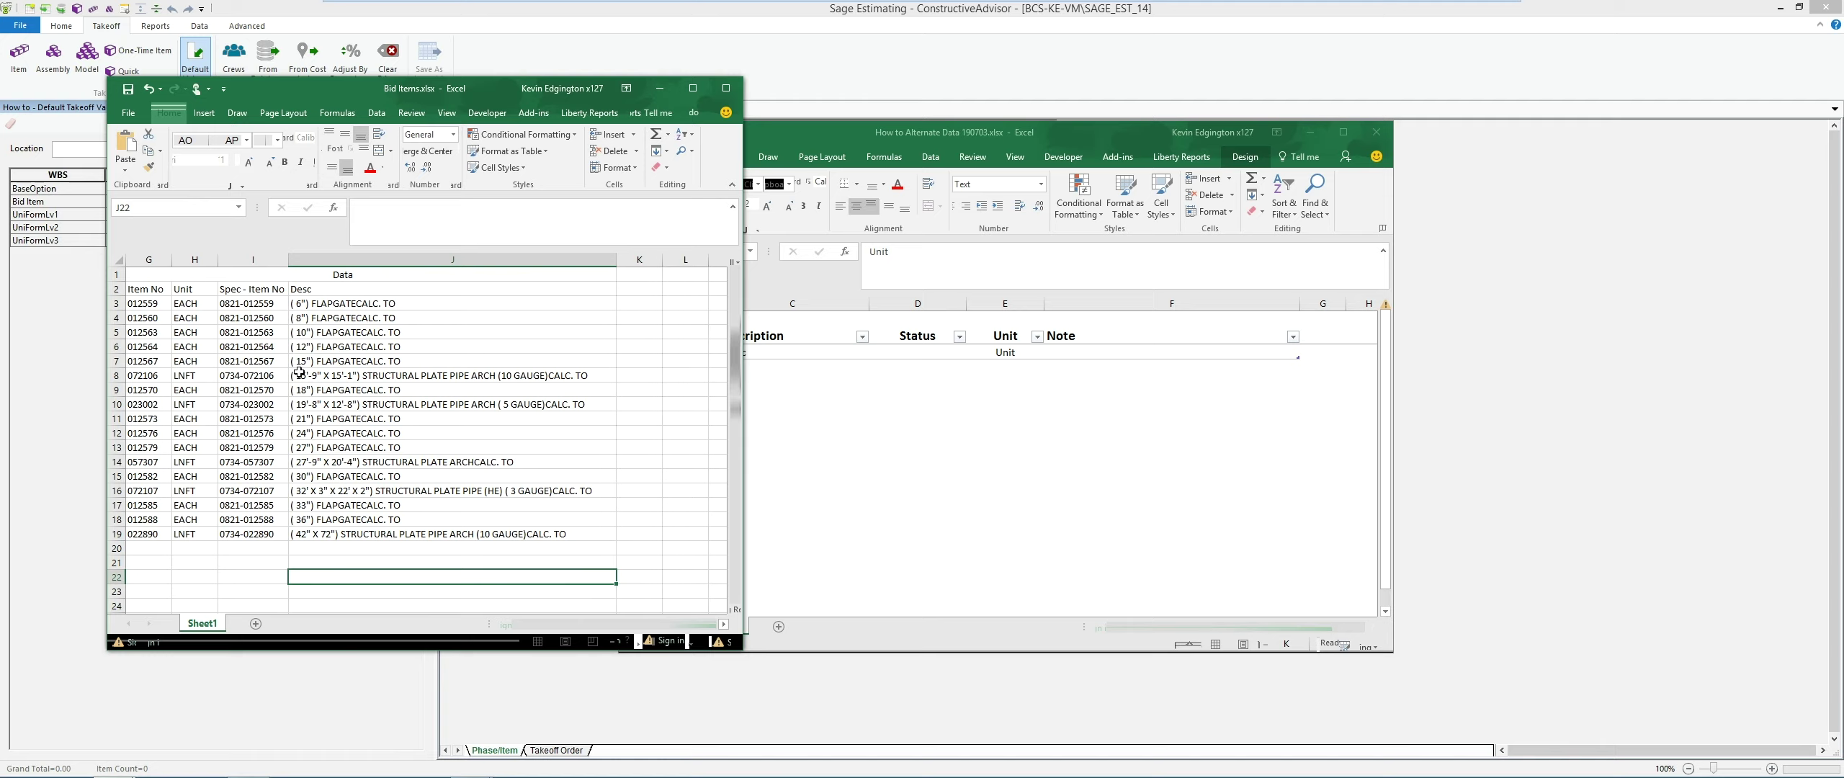
drag(256, 305, 262, 531)
key(ctrl+c)
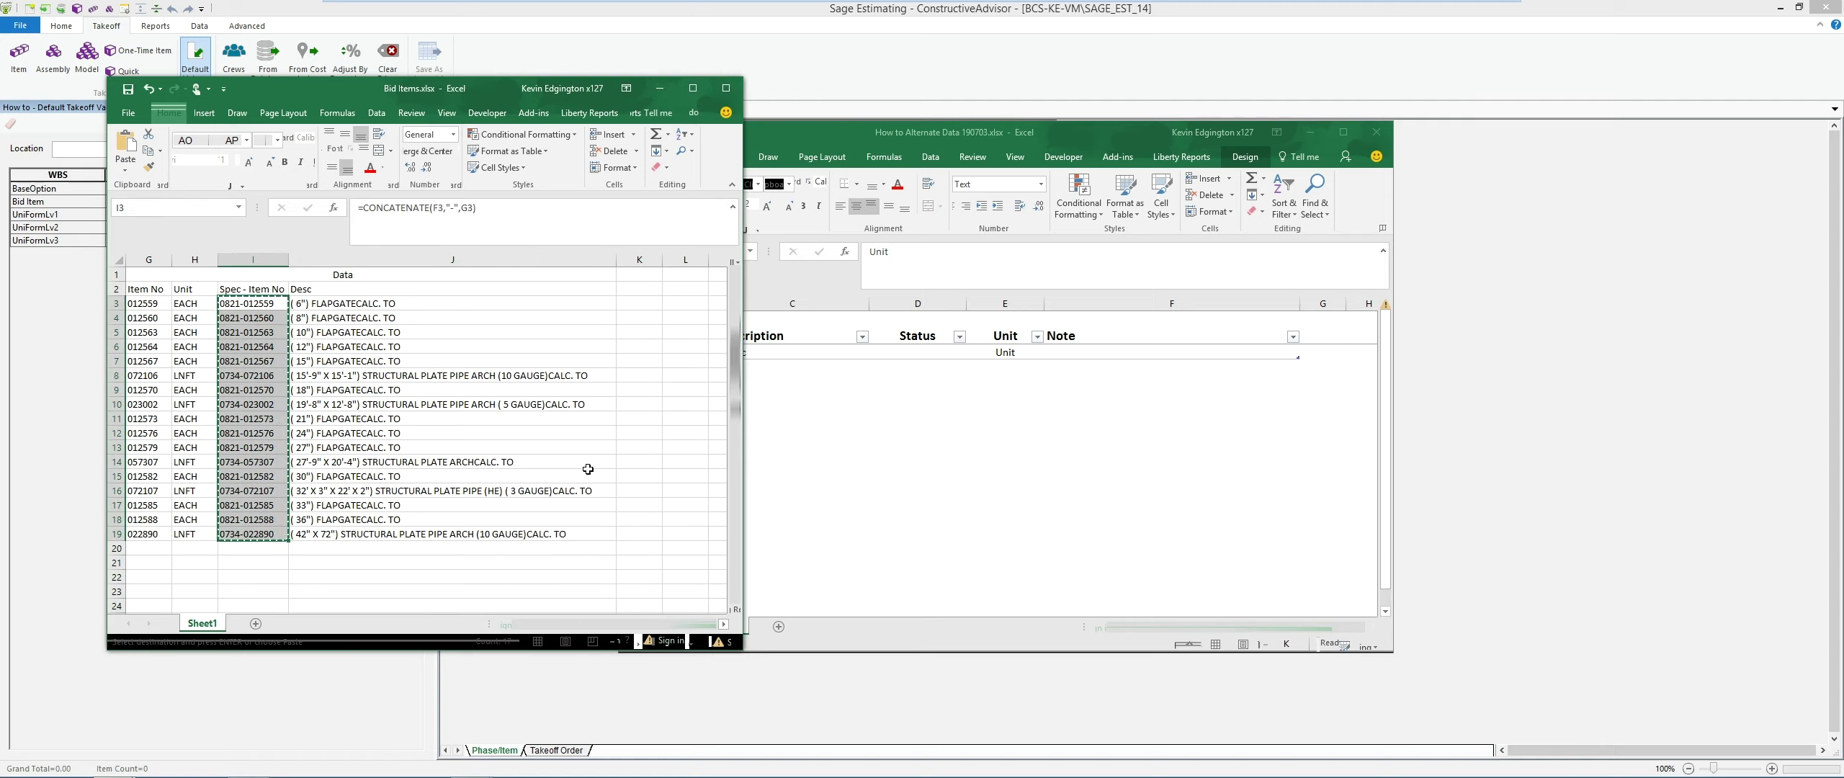
click(786, 462)
click(684, 369)
key(ctrl+v)
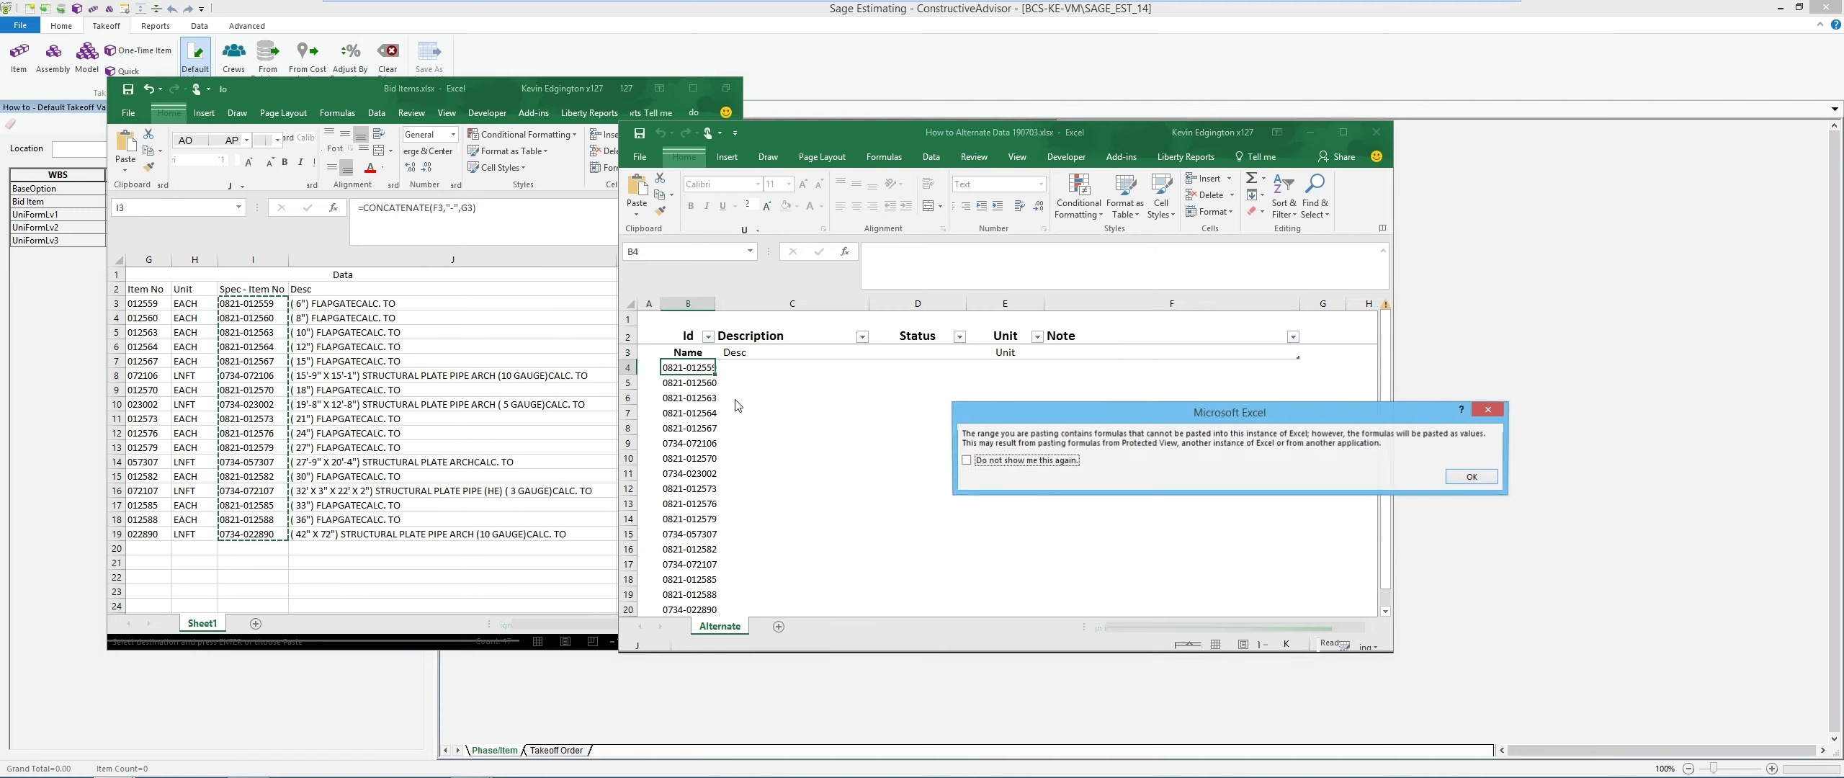
click(1473, 476)
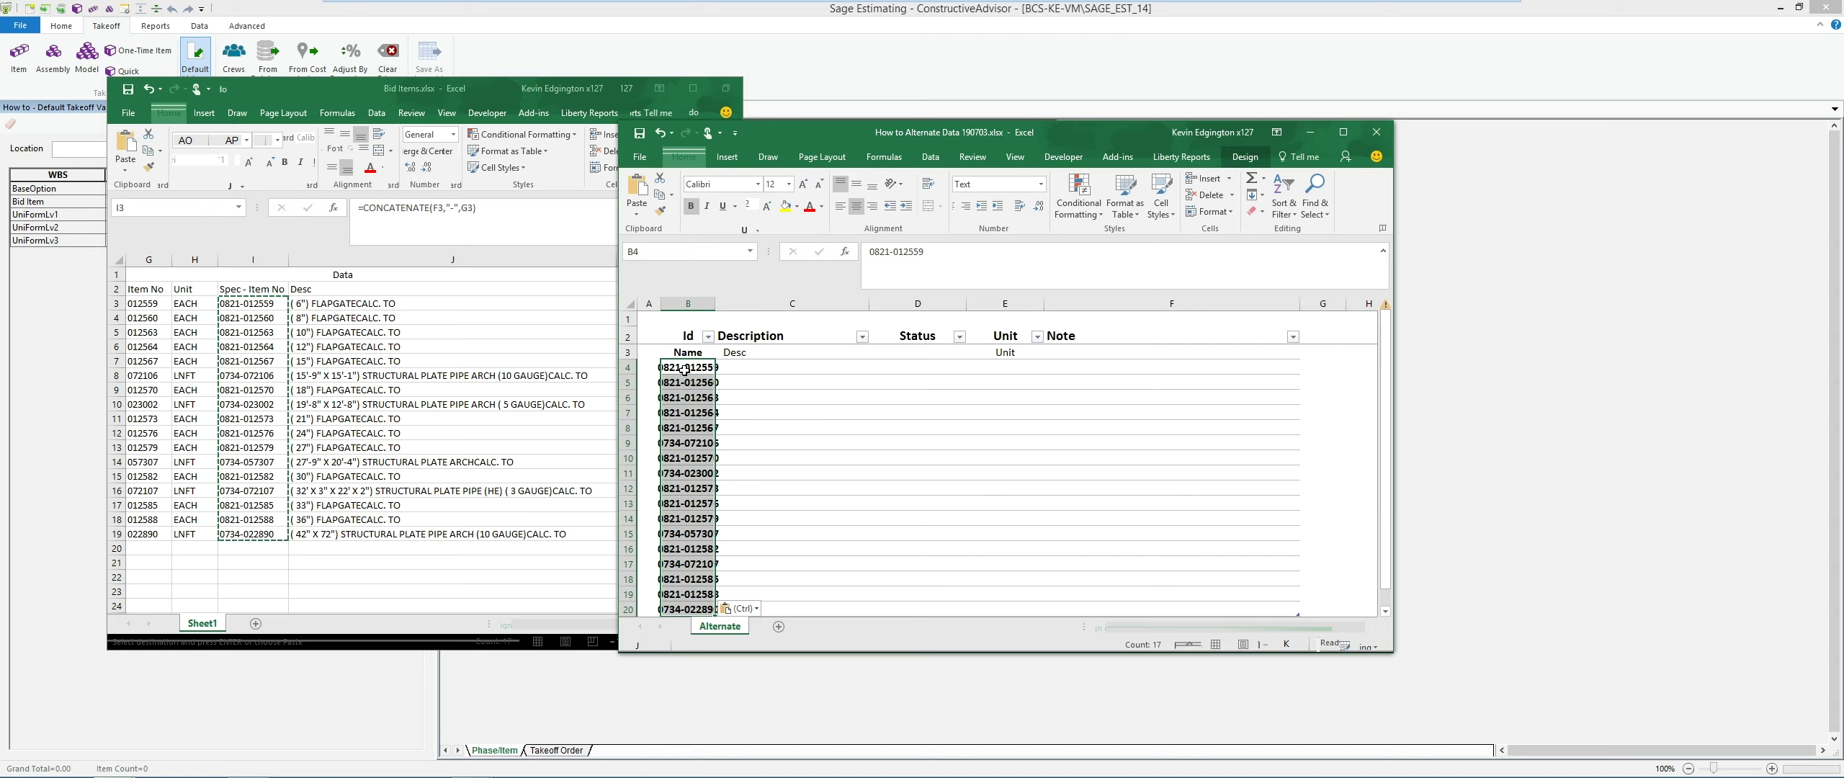
click(685, 370)
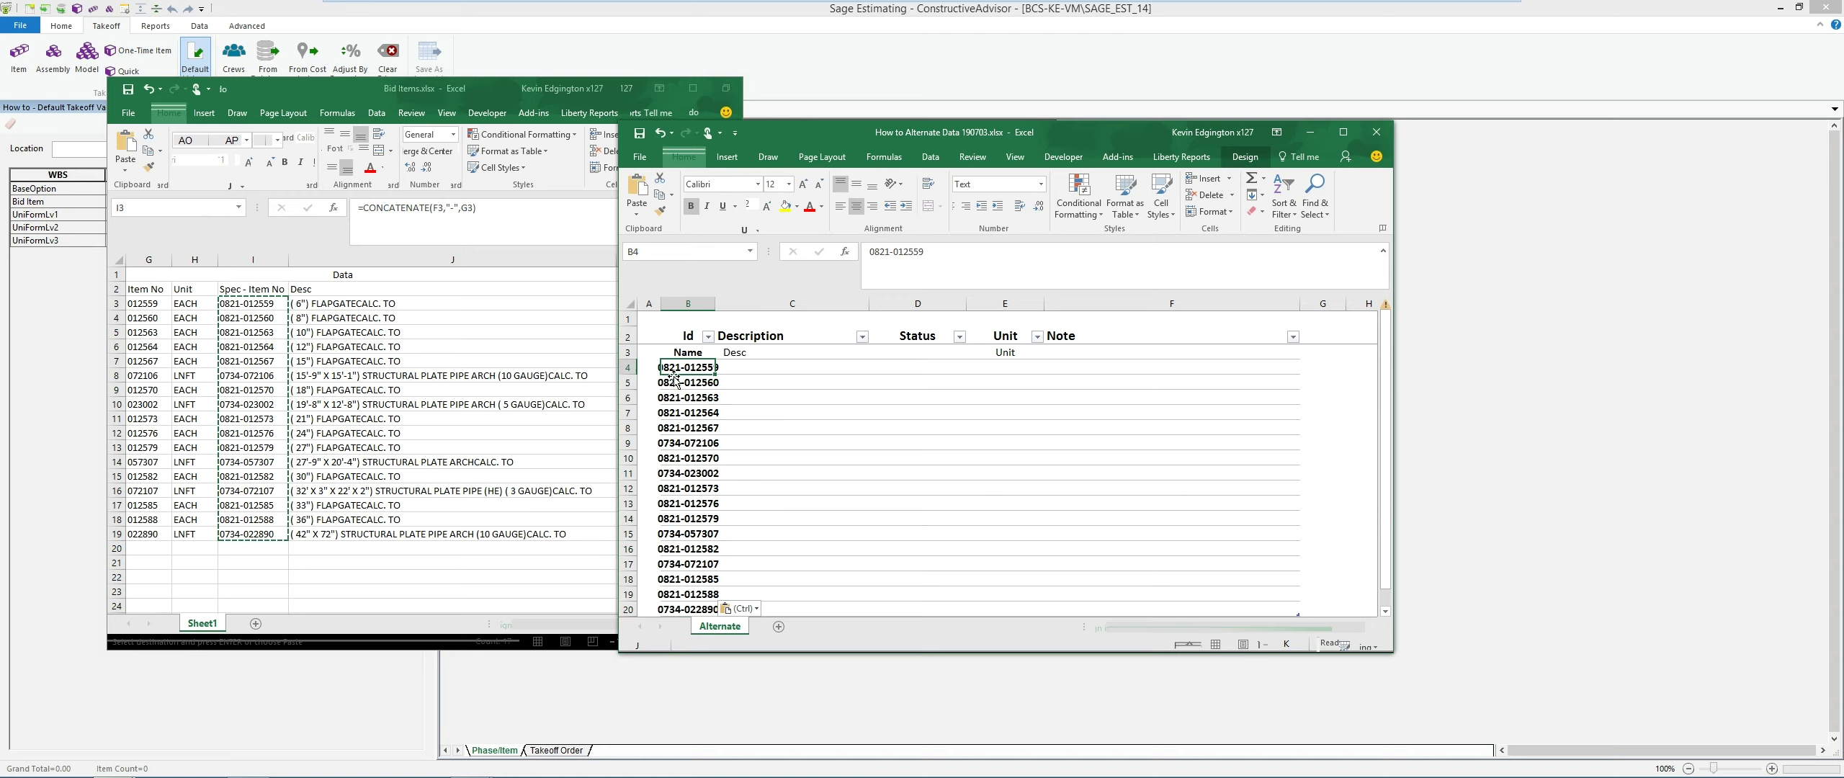
right_click(681, 366)
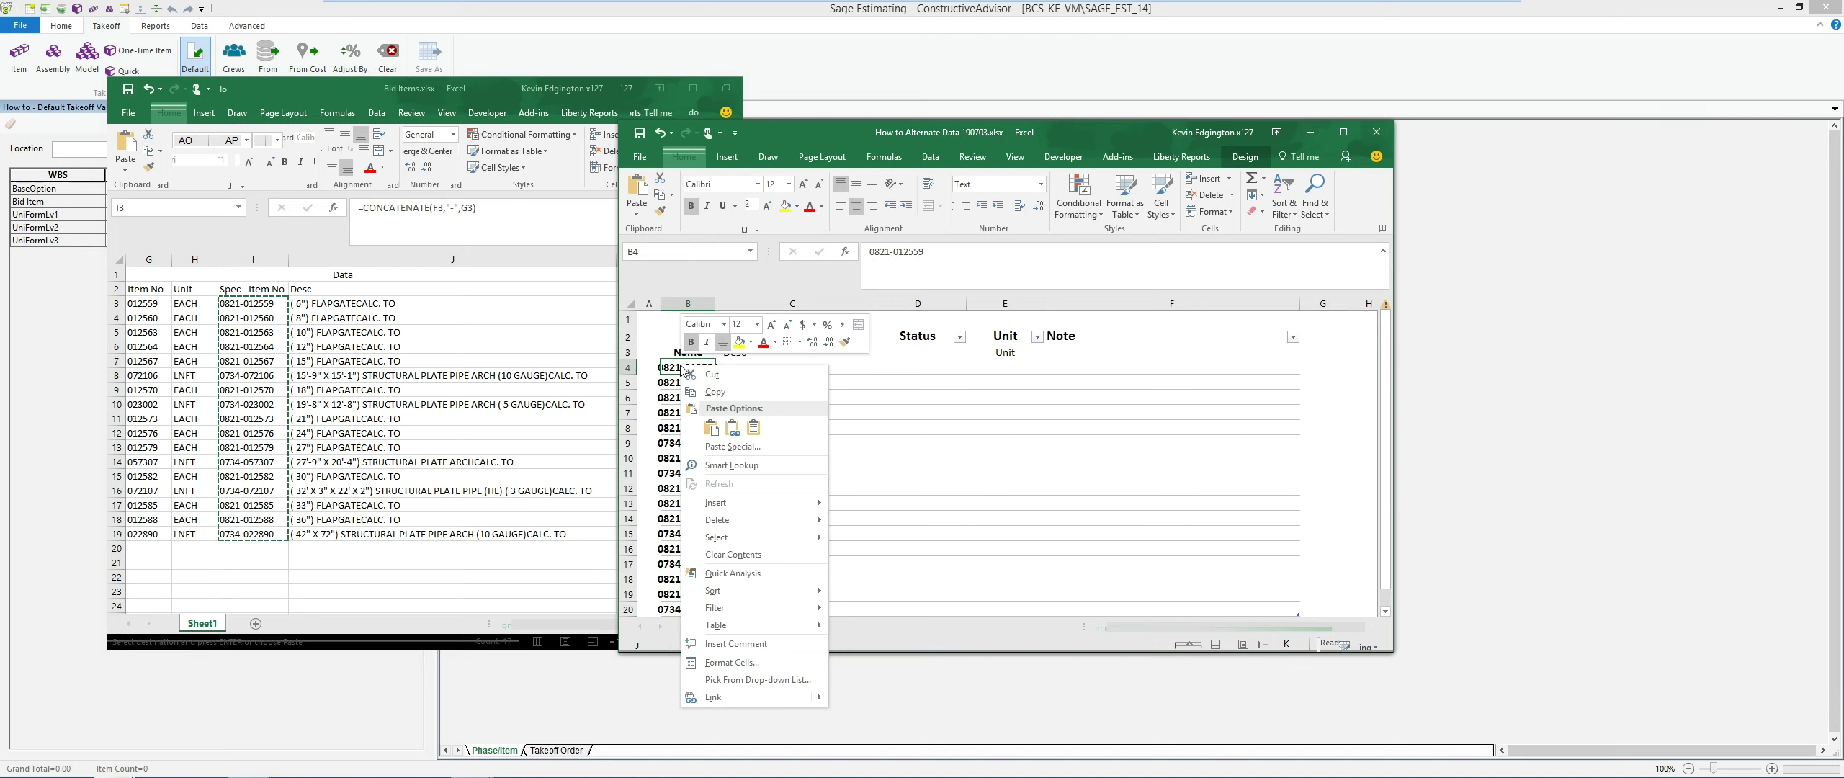
click(715, 448)
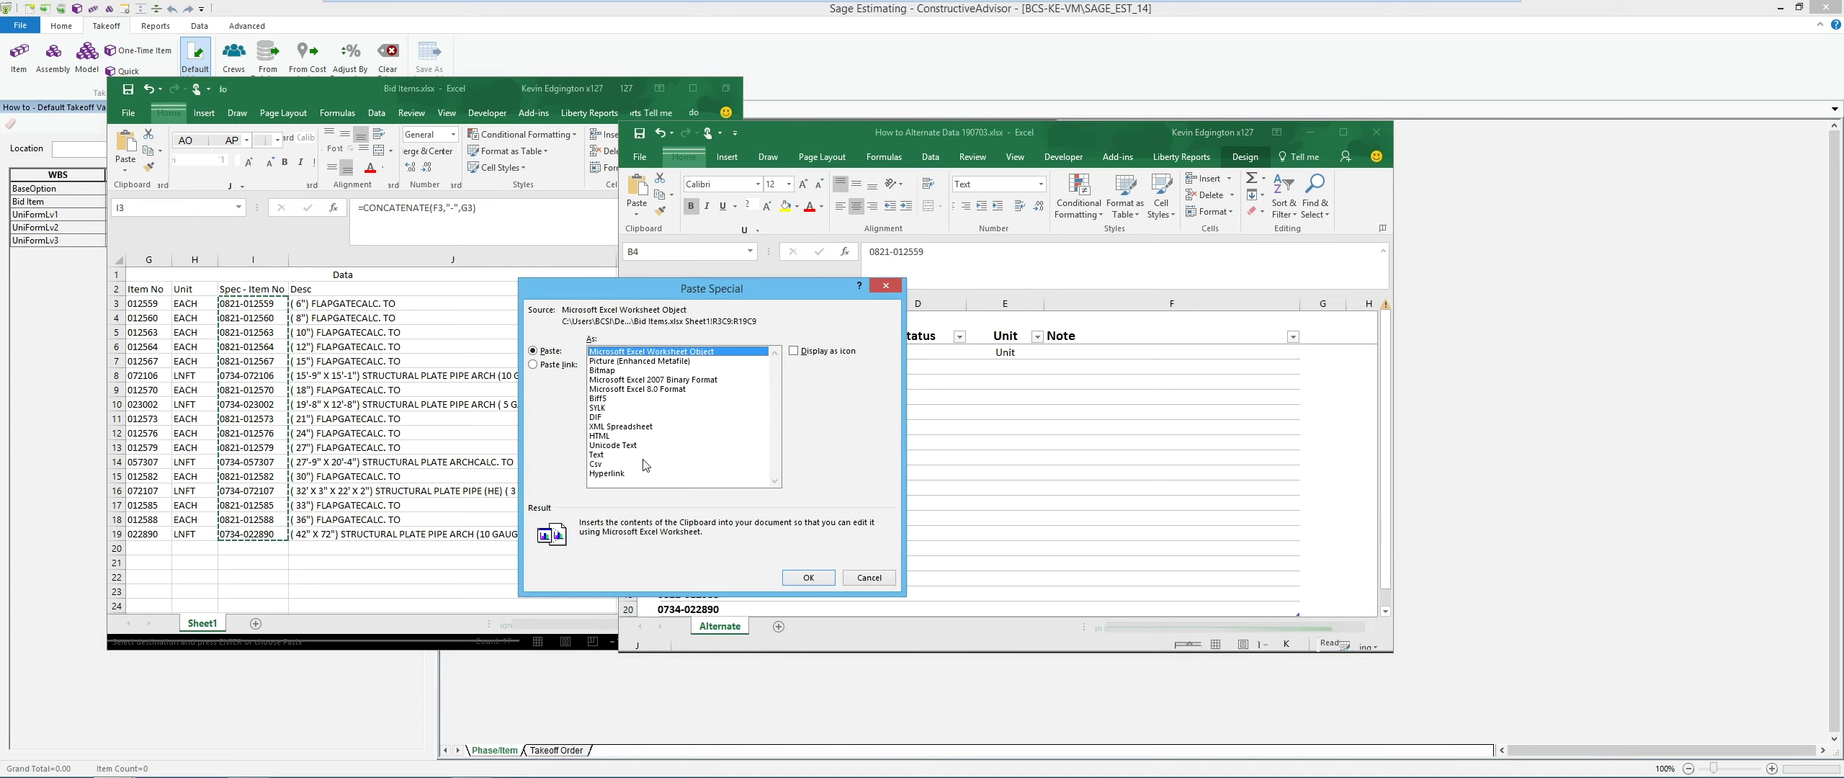
click(869, 577)
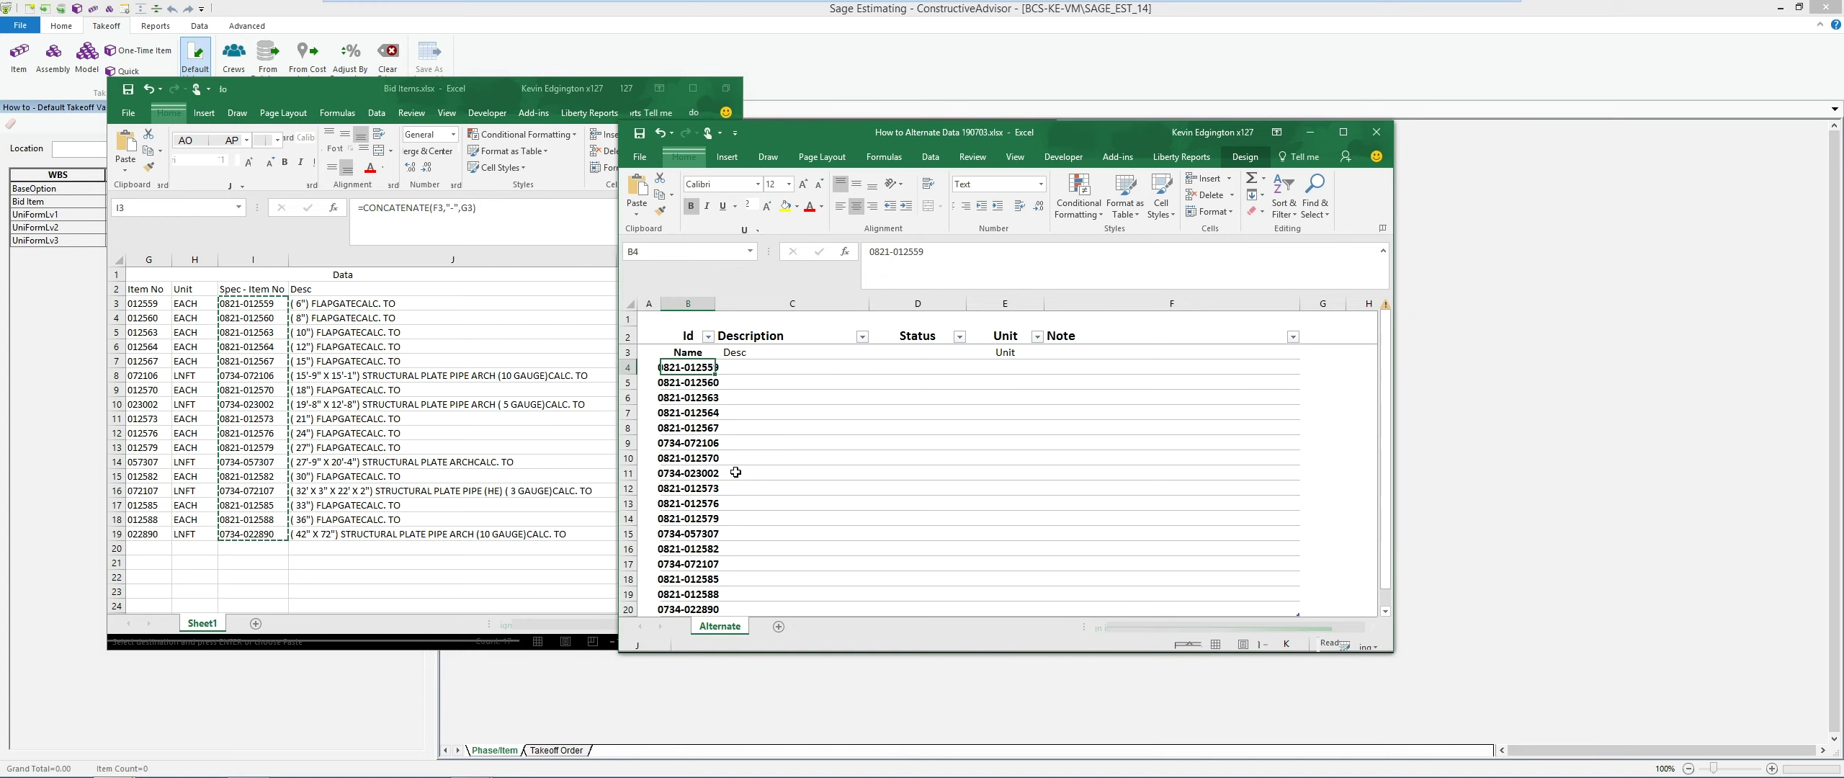
right_click(683, 367)
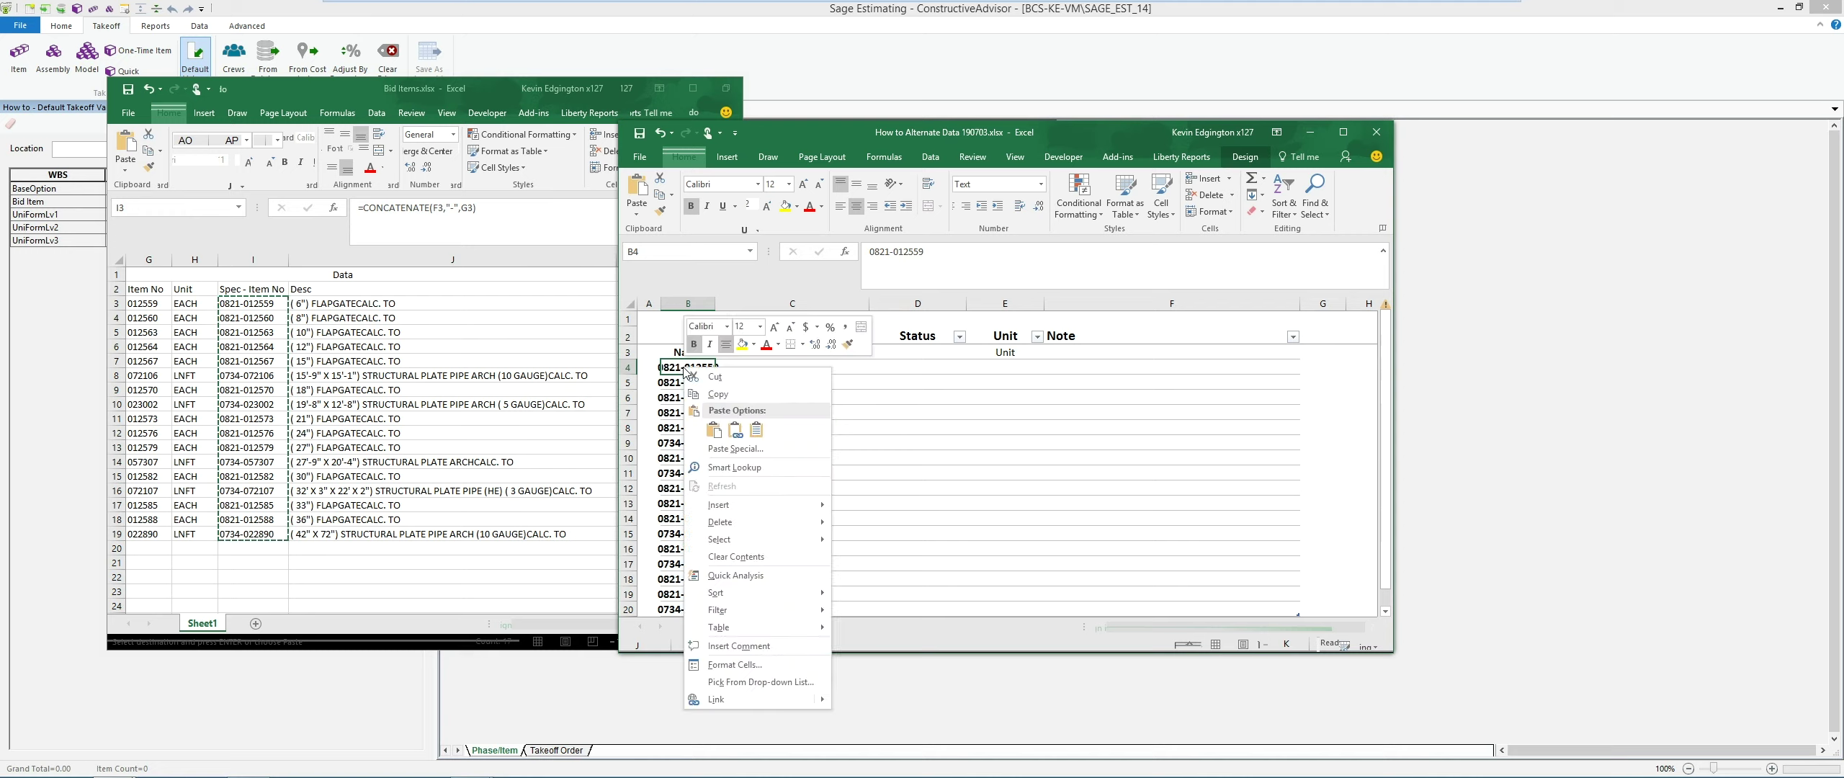
click(716, 429)
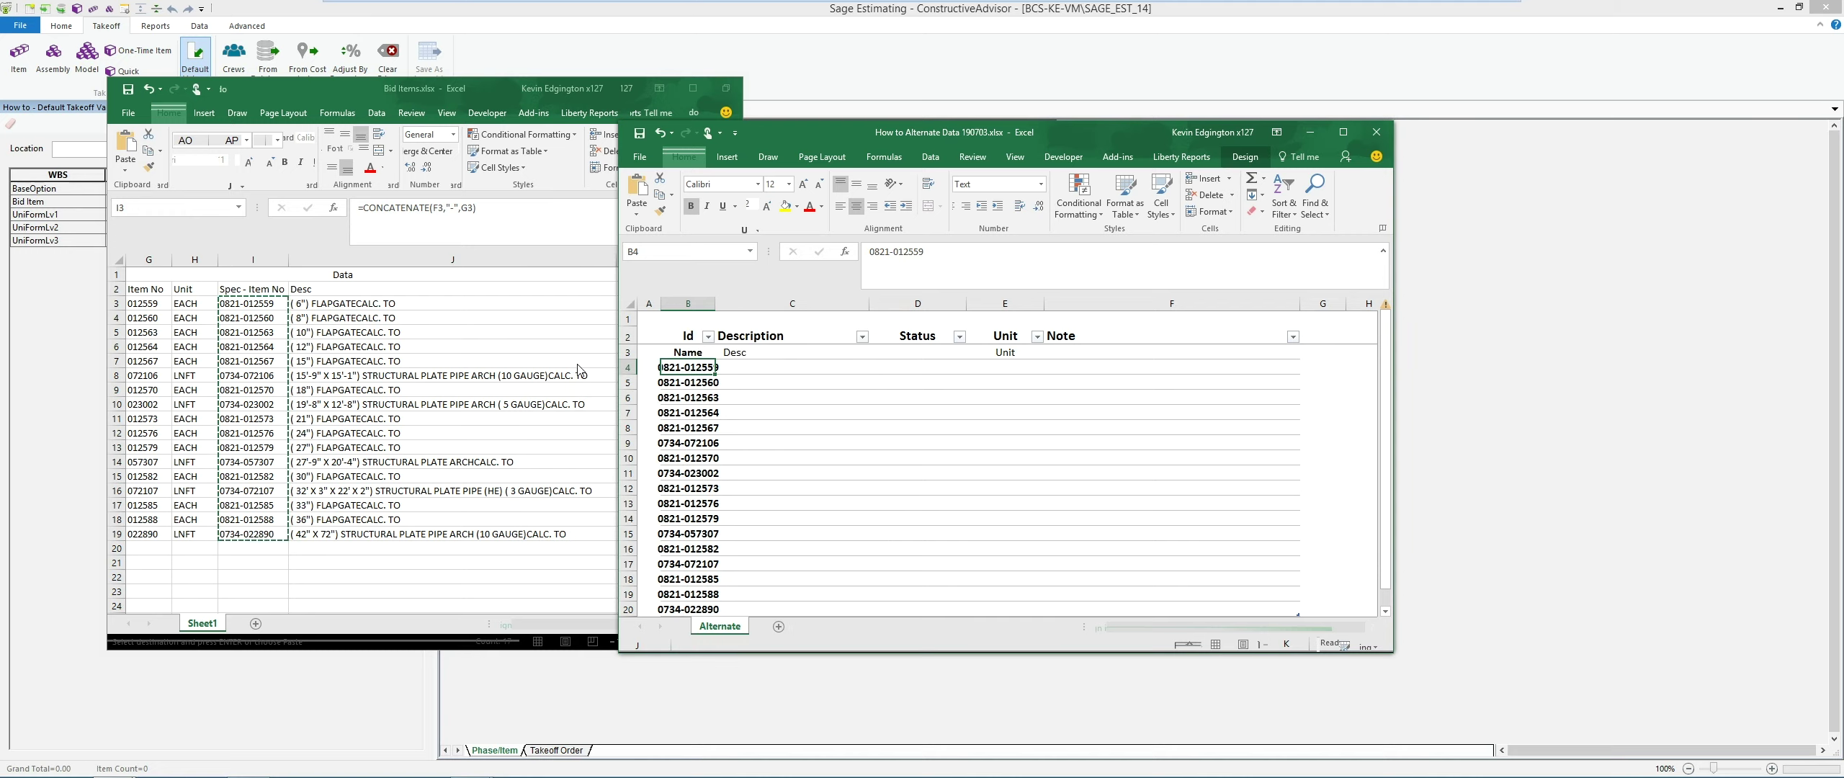
- Copy all Desc values from the Bid Items sheet into the alternate sheet's Description column, starting at cell C4
click(353, 325)
drag(353, 303, 368, 530)
key(ctrl+c)
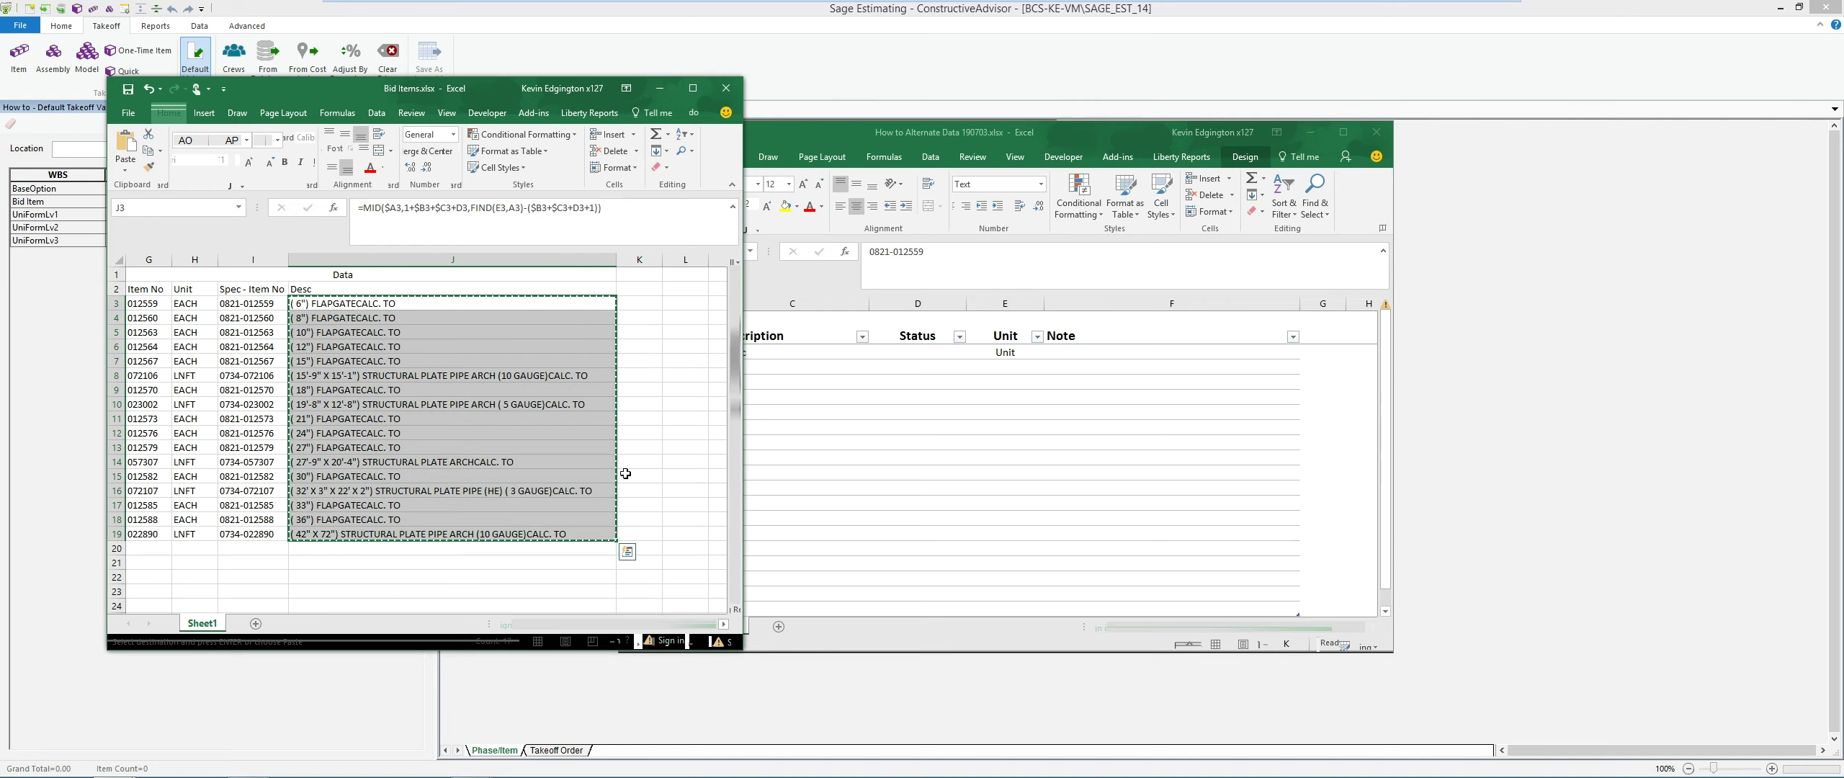
click(780, 371)
right_click(780, 368)
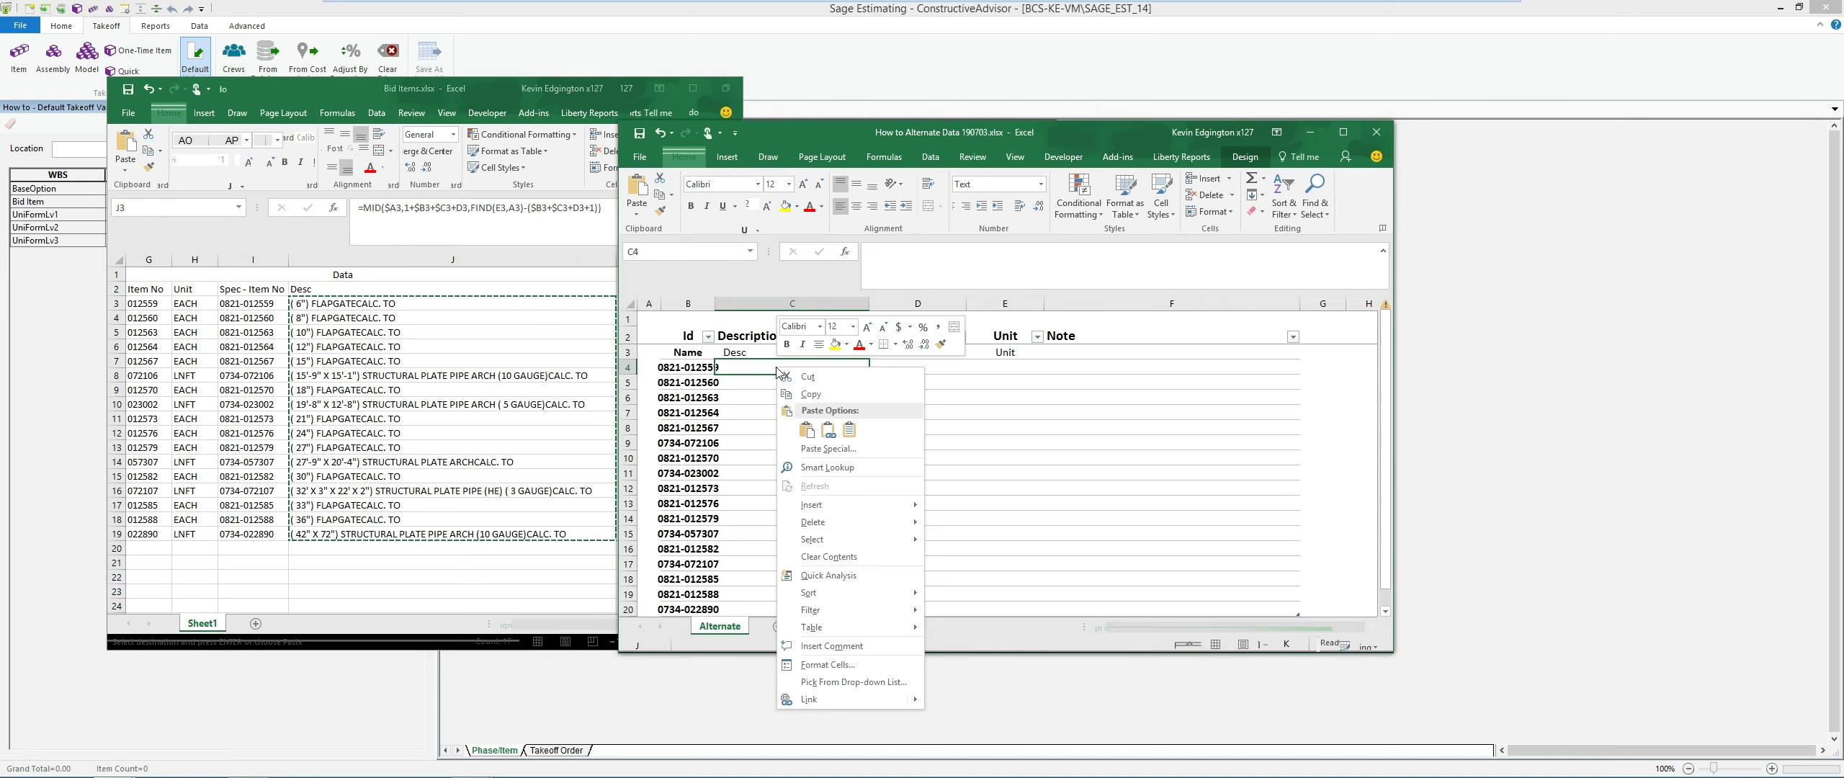
click(806, 430)
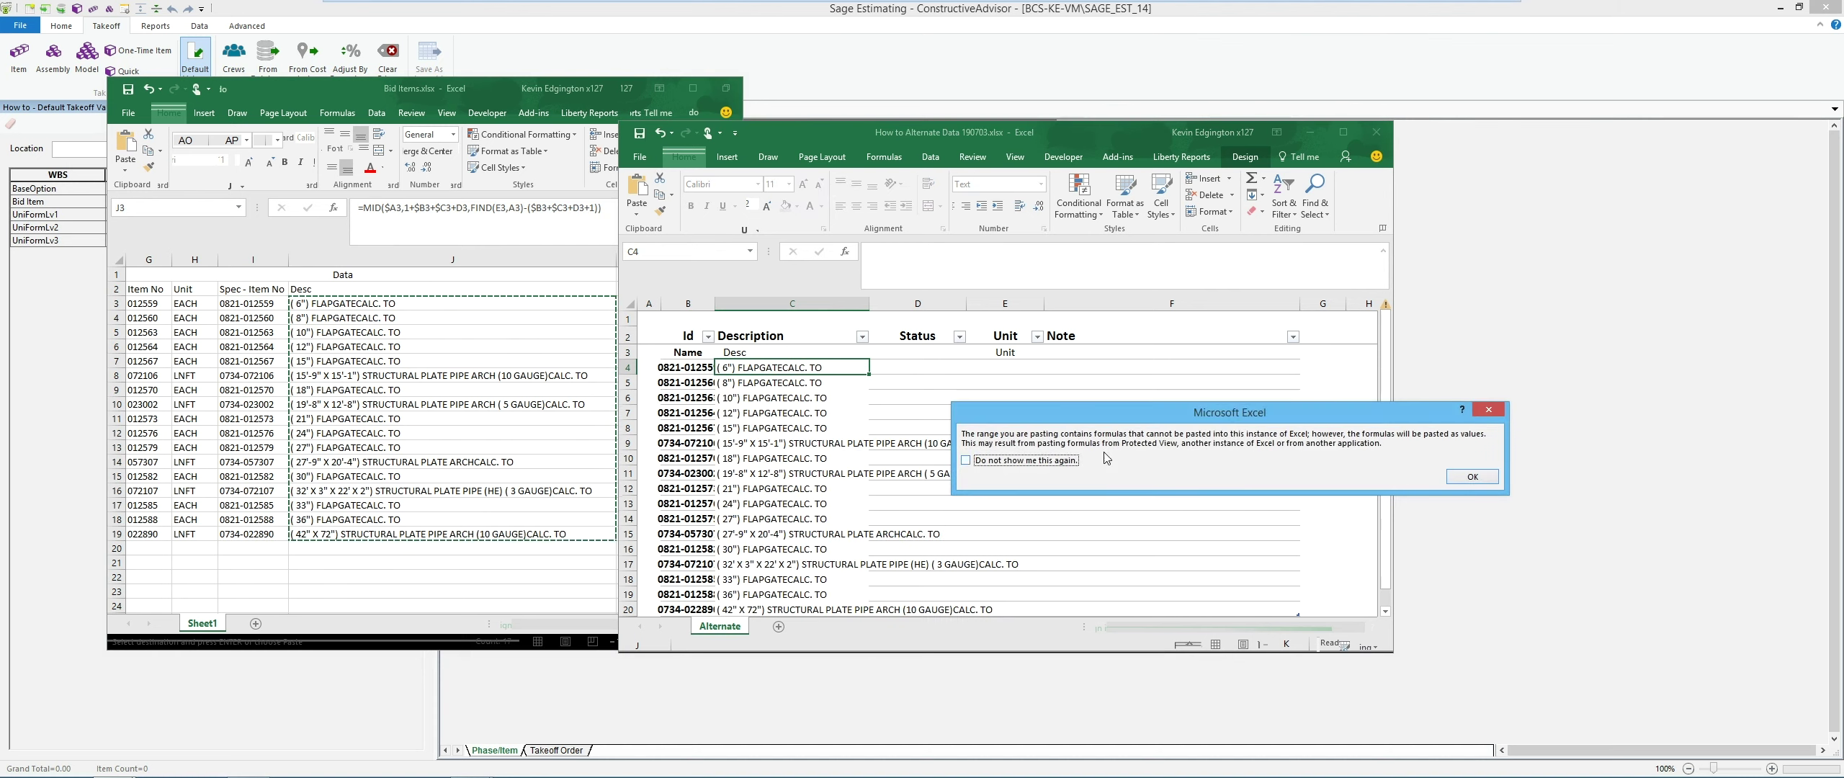
click(1471, 476)
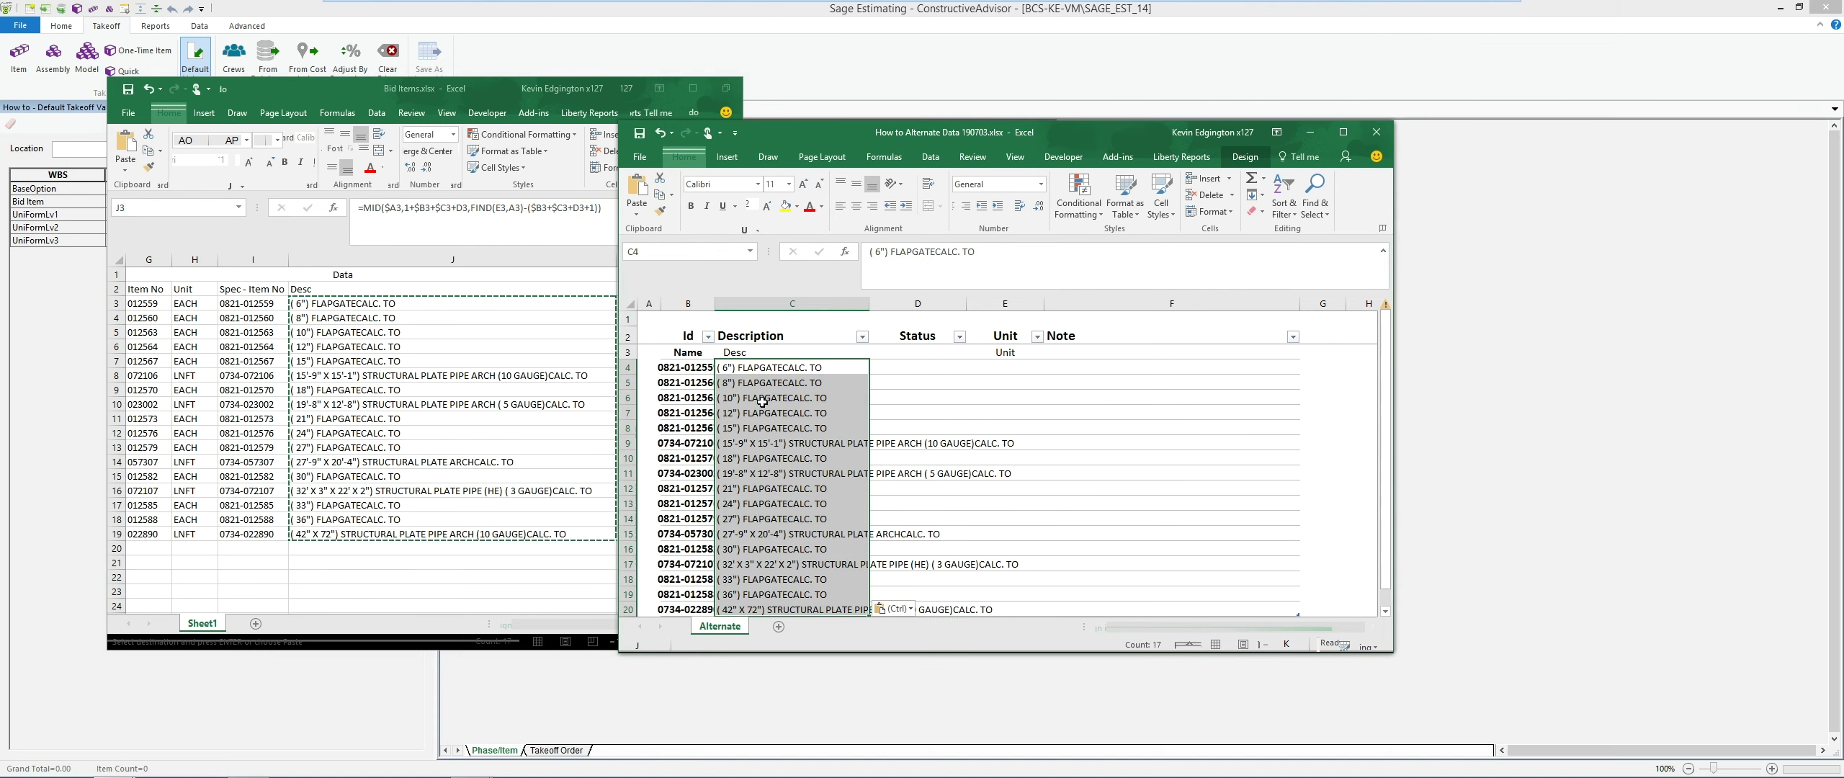
click(804, 369)
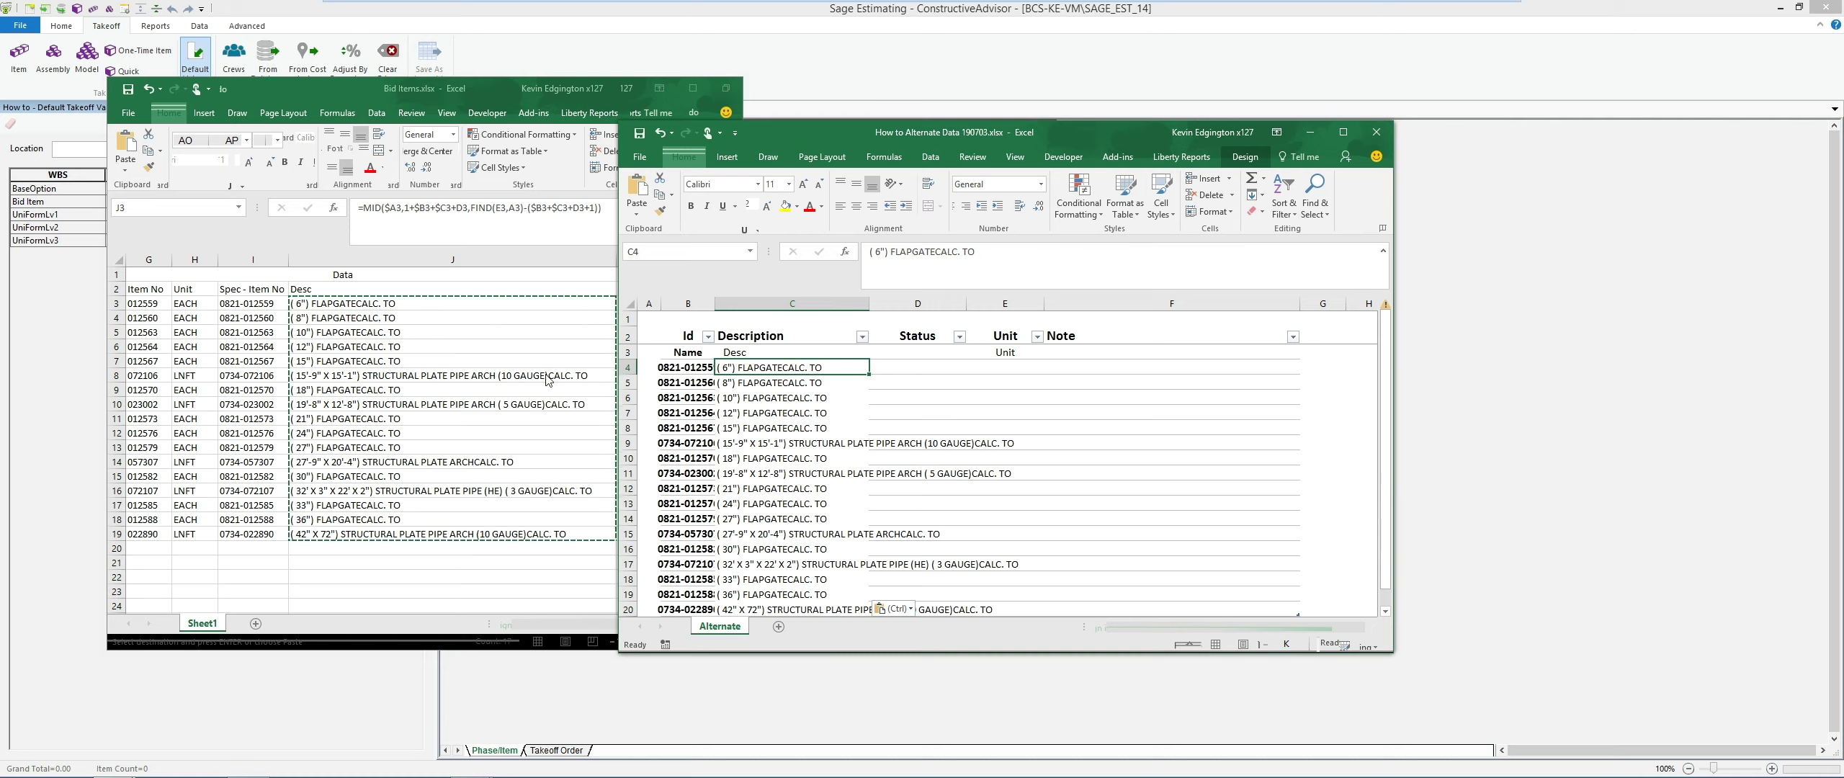
- Copy all Unit values from the Bid Items sheet into the alternate sheet's Unit column, starting at cell E4
click(190, 304)
drag(190, 303, 190, 534)
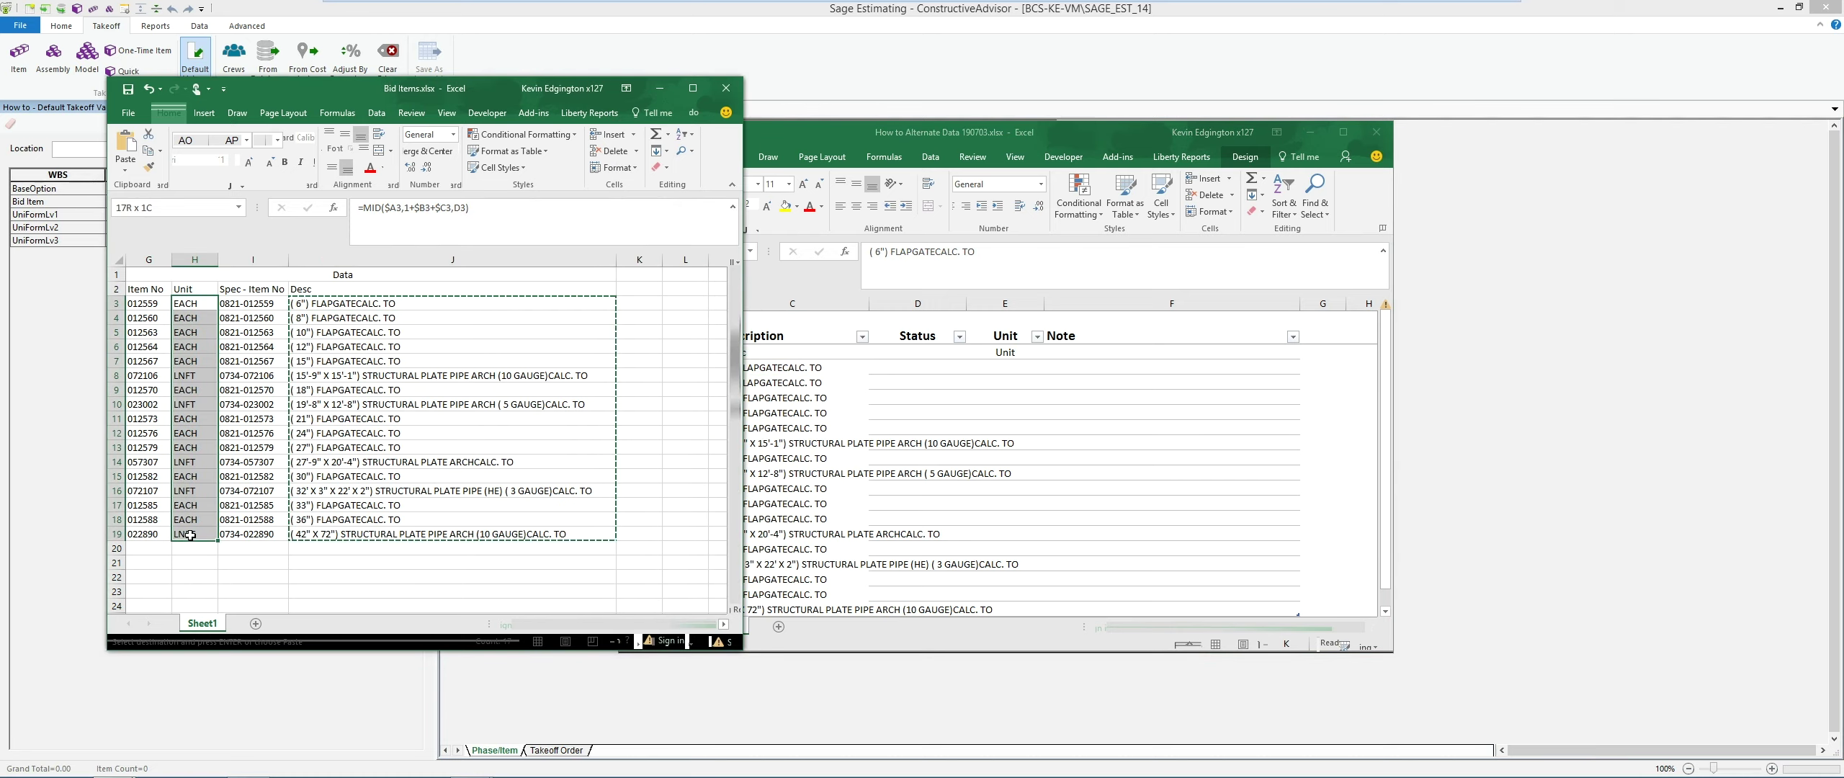
key(ctrl+c)
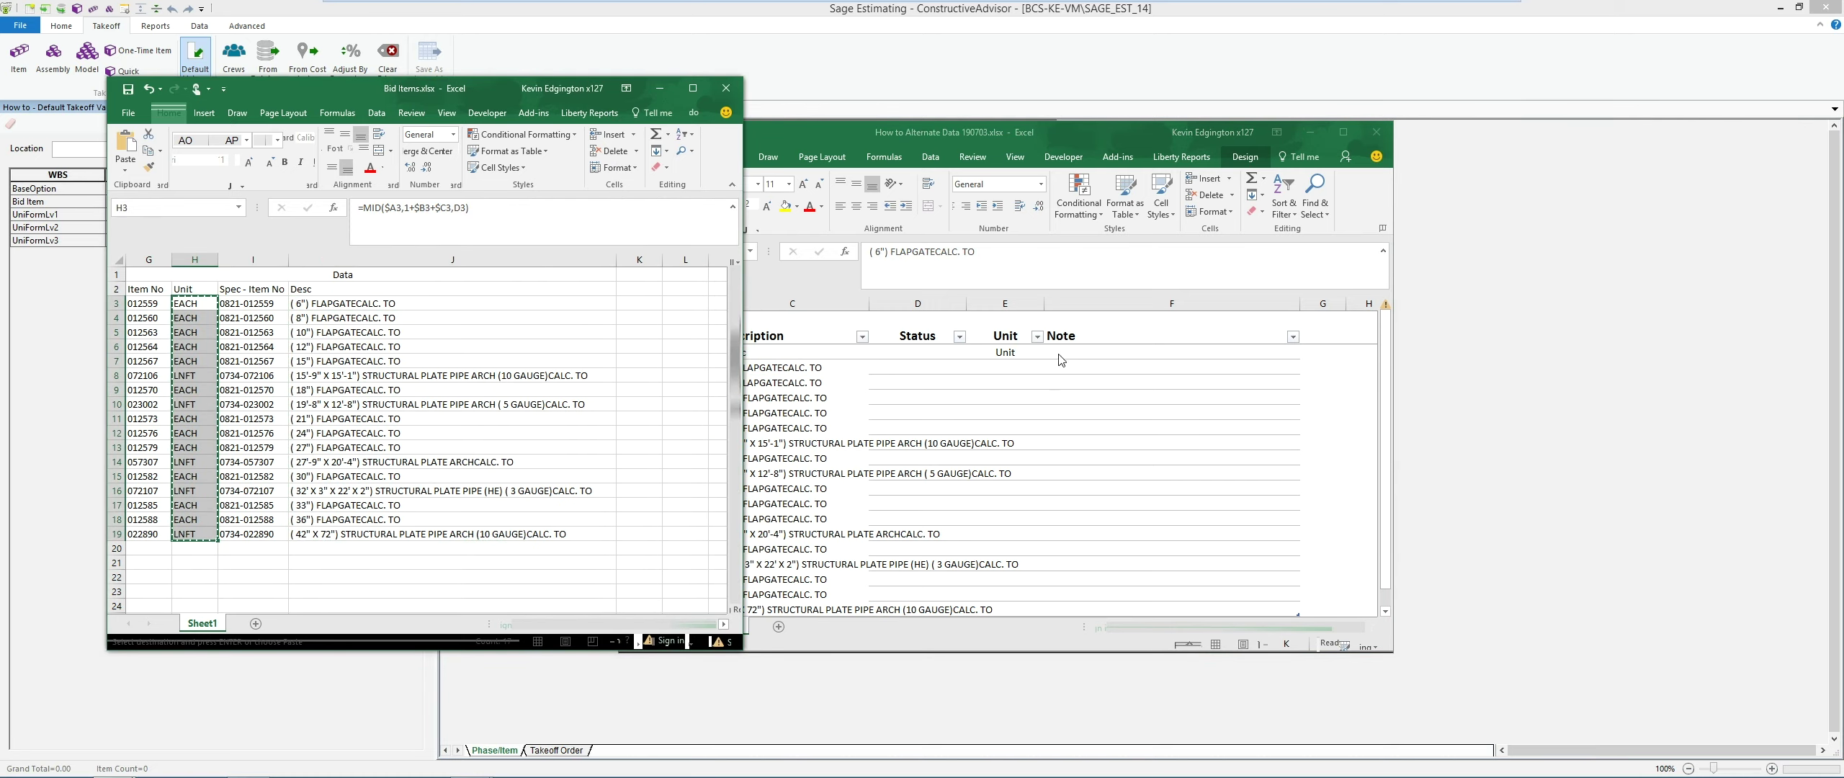
click(1019, 369)
click(1011, 368)
right_click(1011, 367)
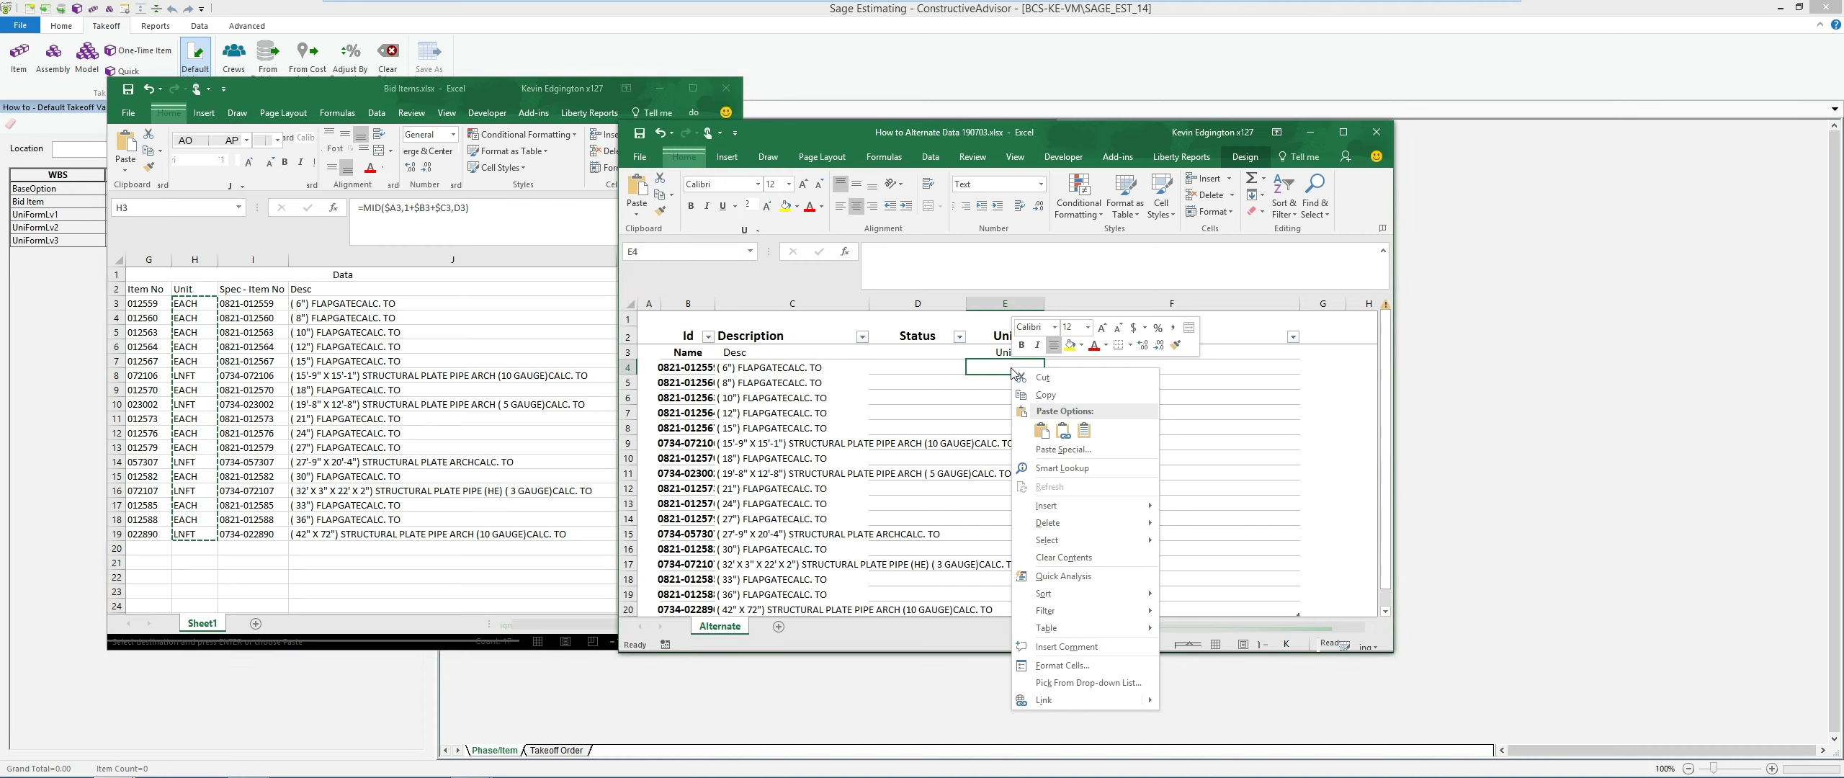
click(1042, 432)
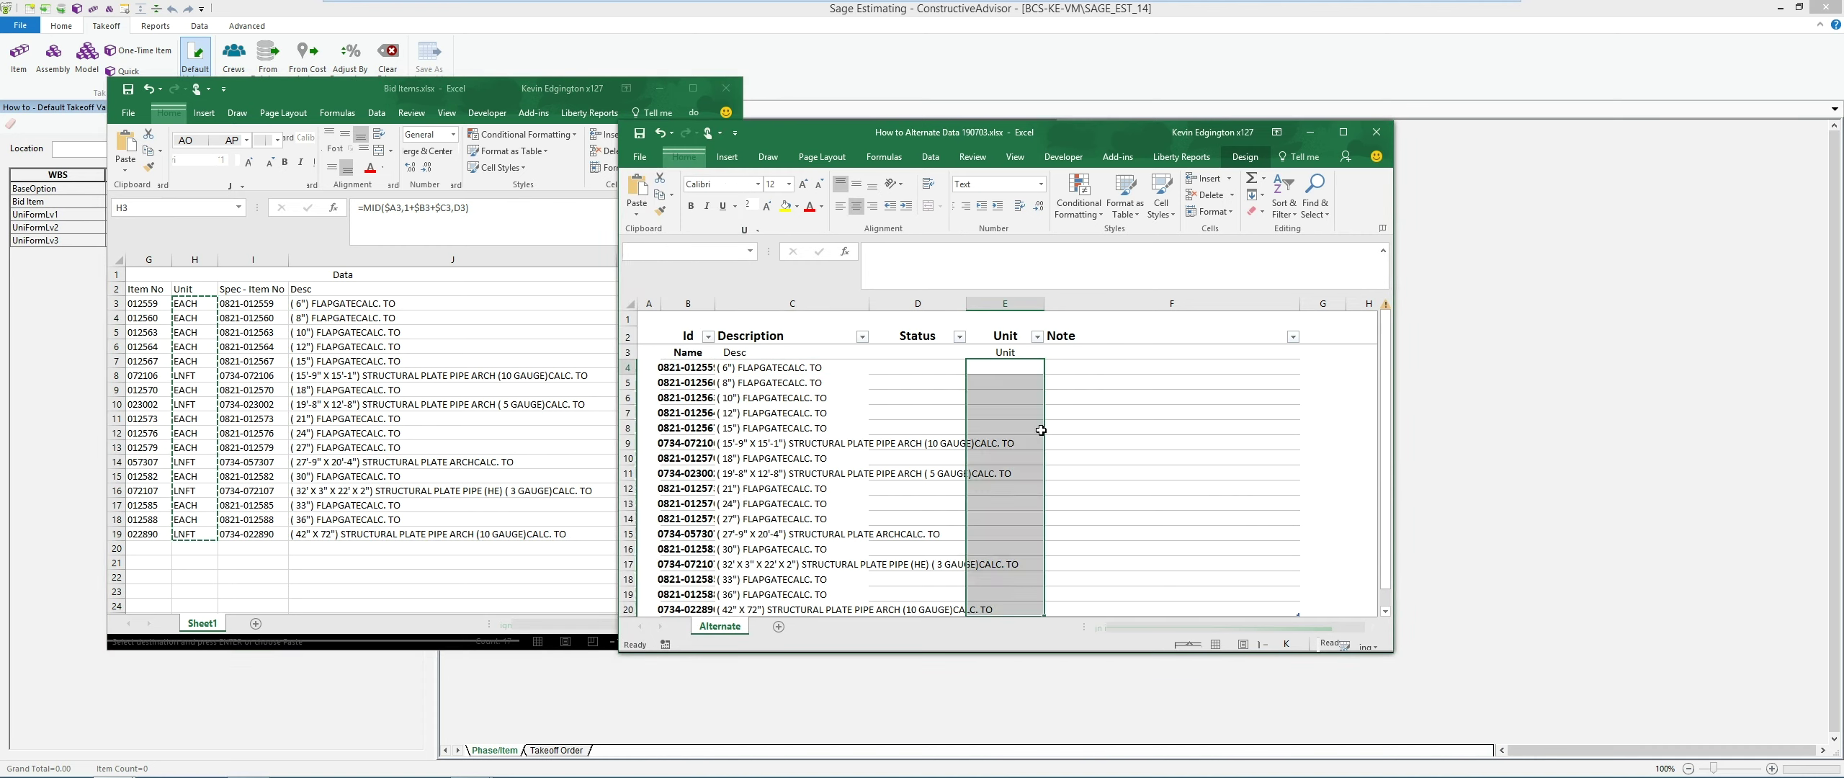
right_click(1022, 367)
click(1041, 432)
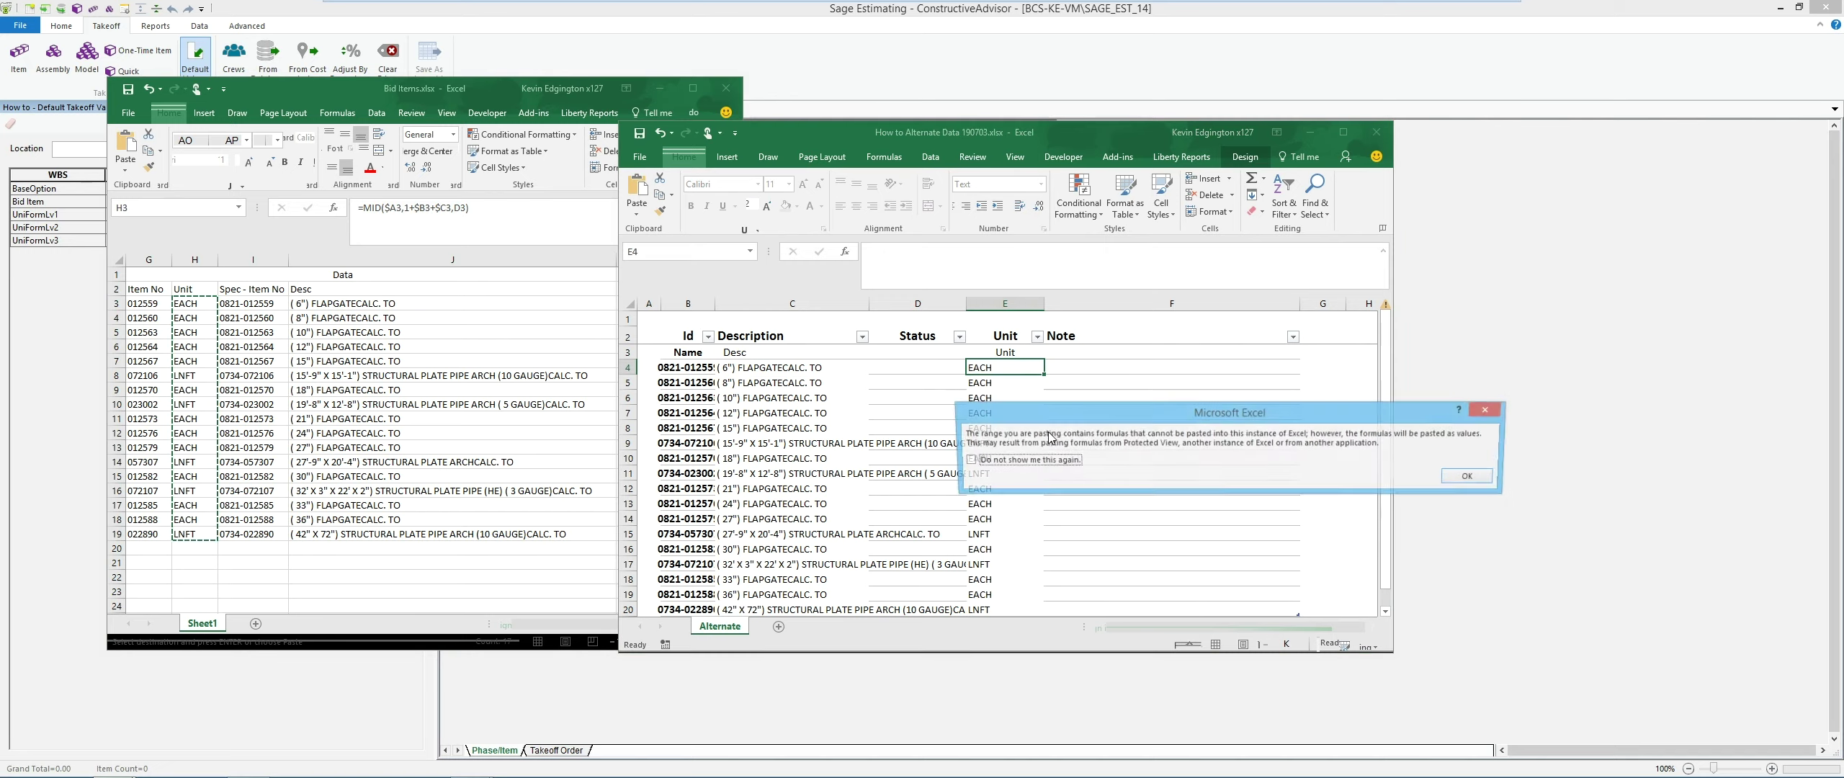
click(1472, 476)
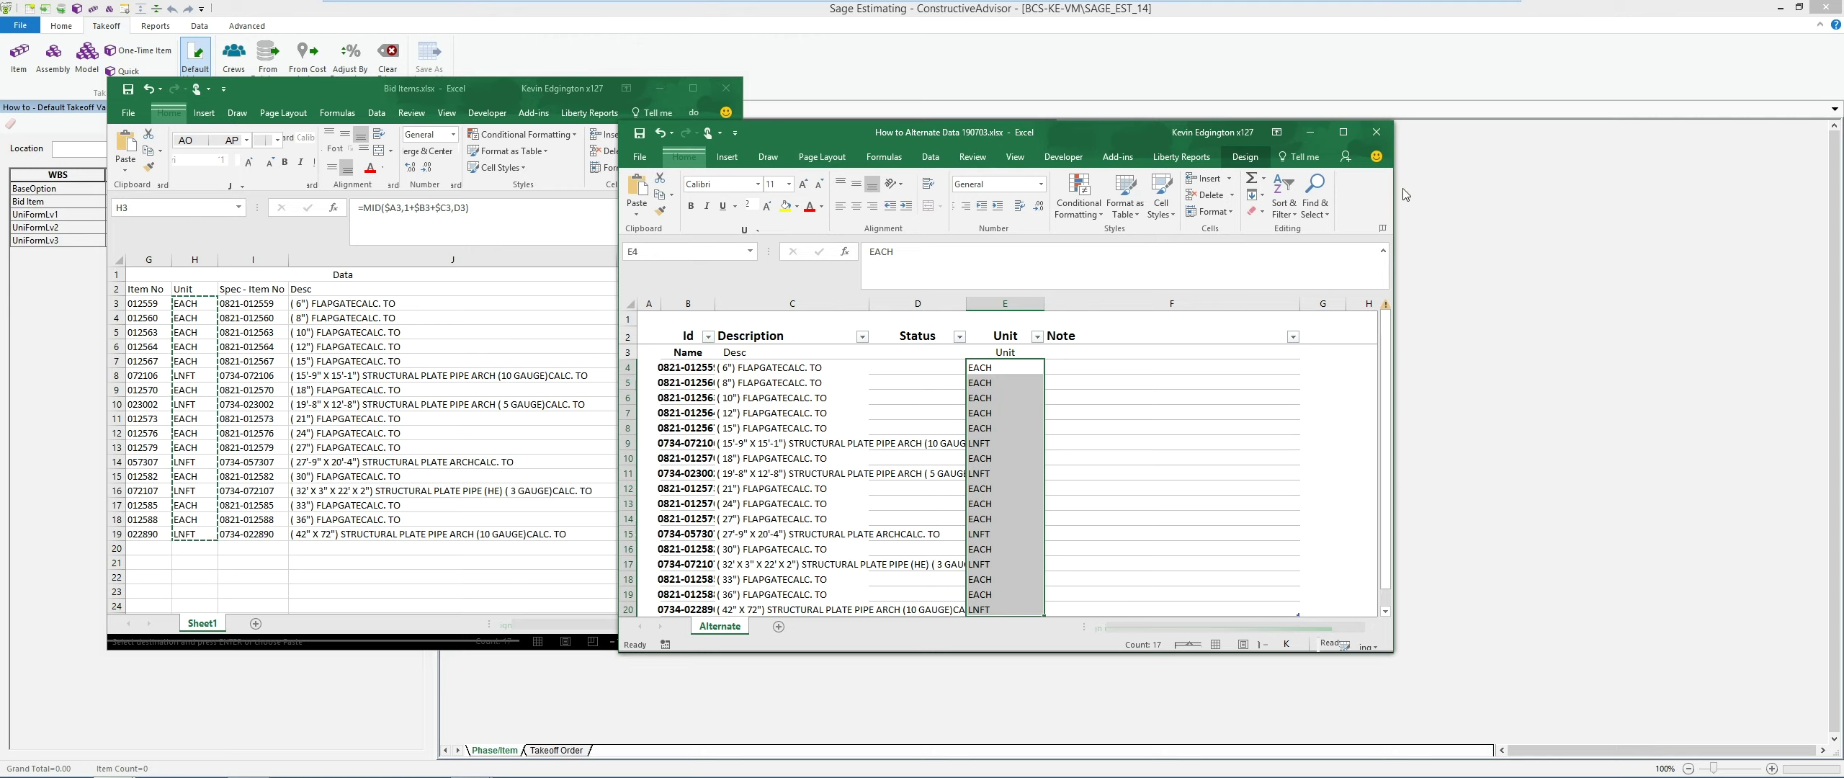
- Close the alternate workbook, return to Sage Estimating and import the How to Alternate Data file into the estimate's alternates
click(1375, 132)
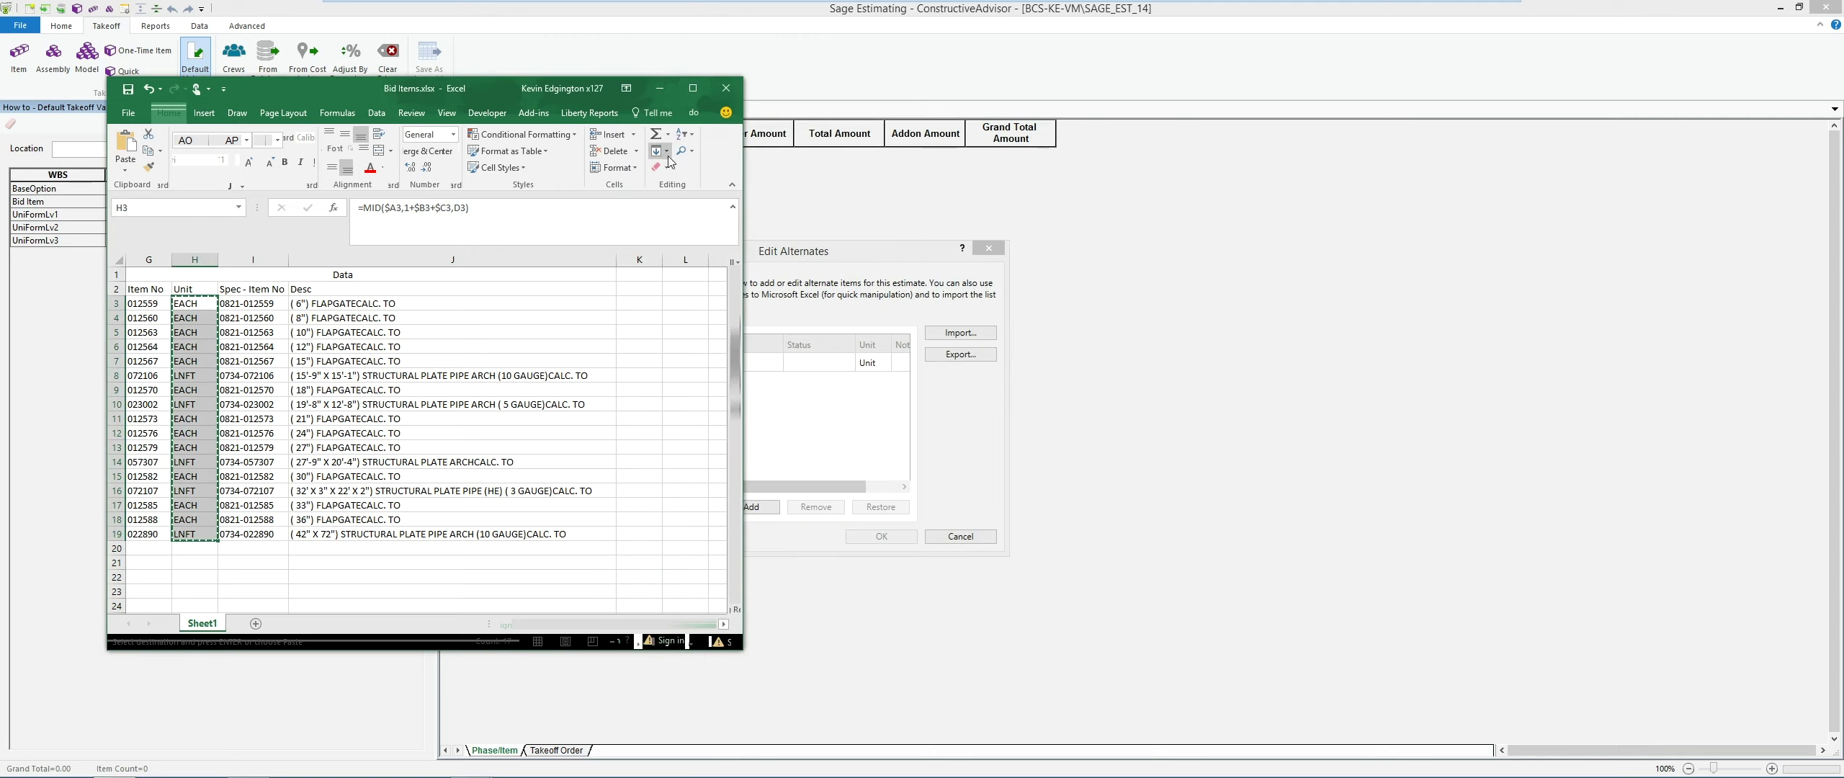
click(661, 96)
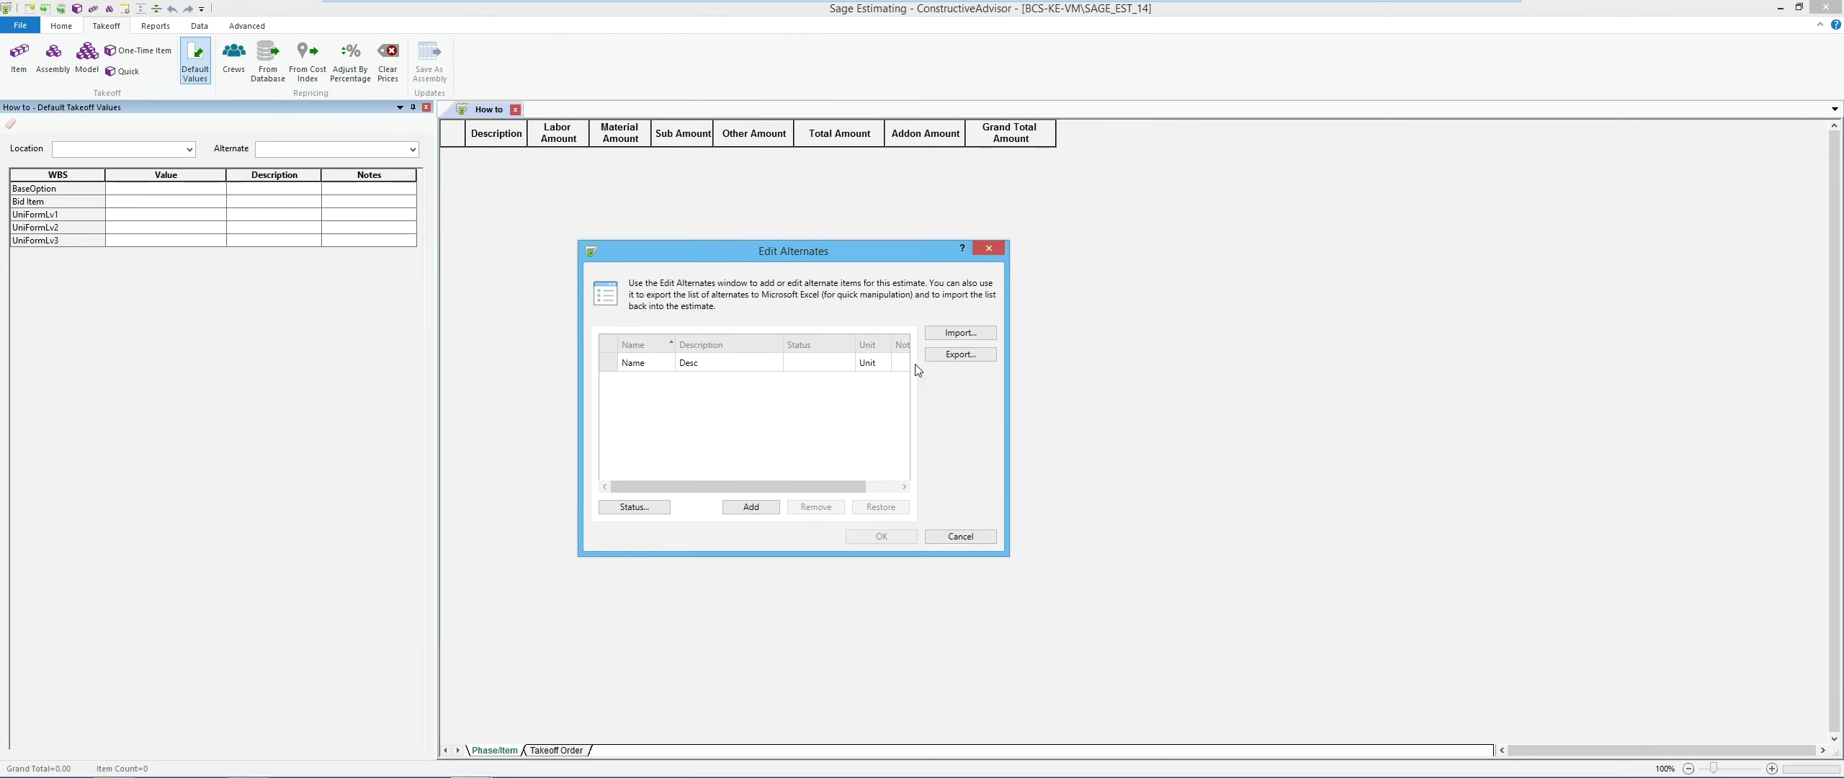
click(952, 335)
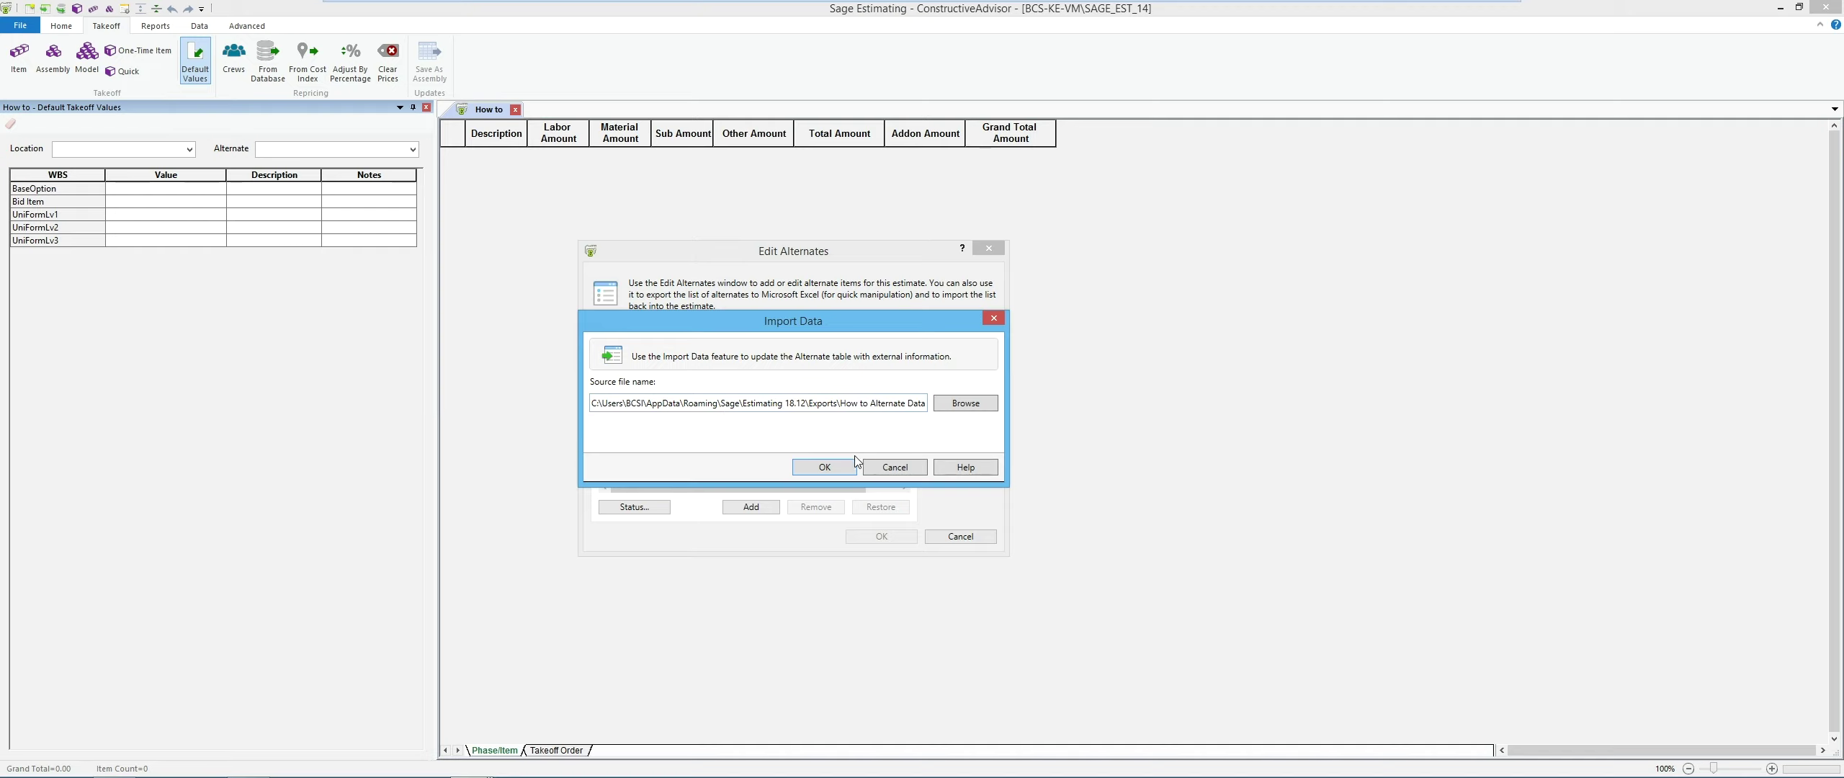
click(824, 467)
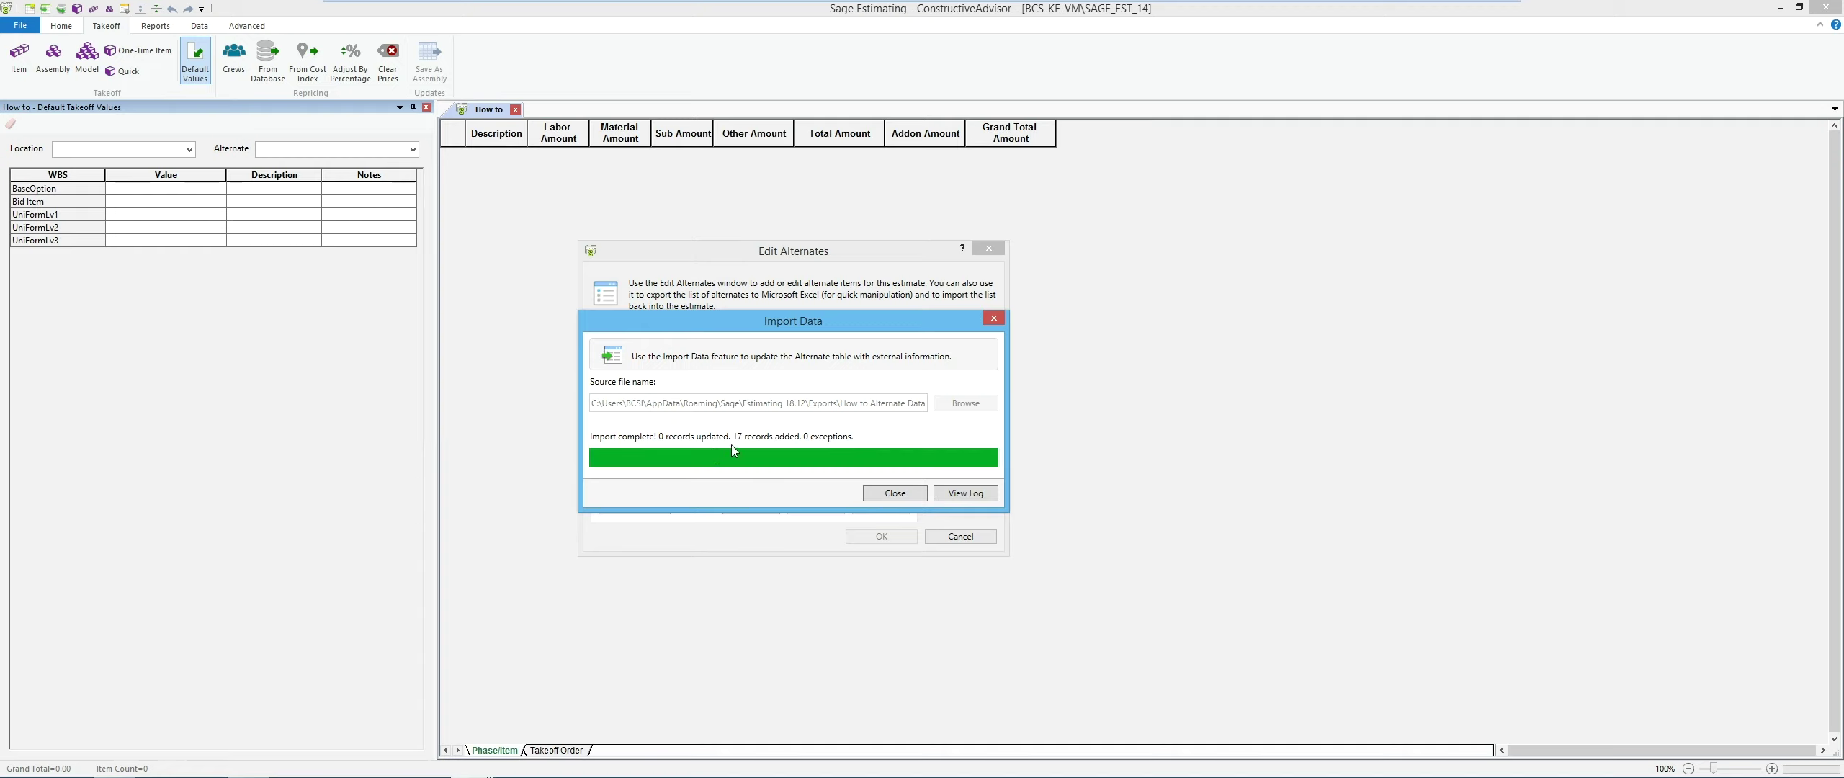
click(906, 492)
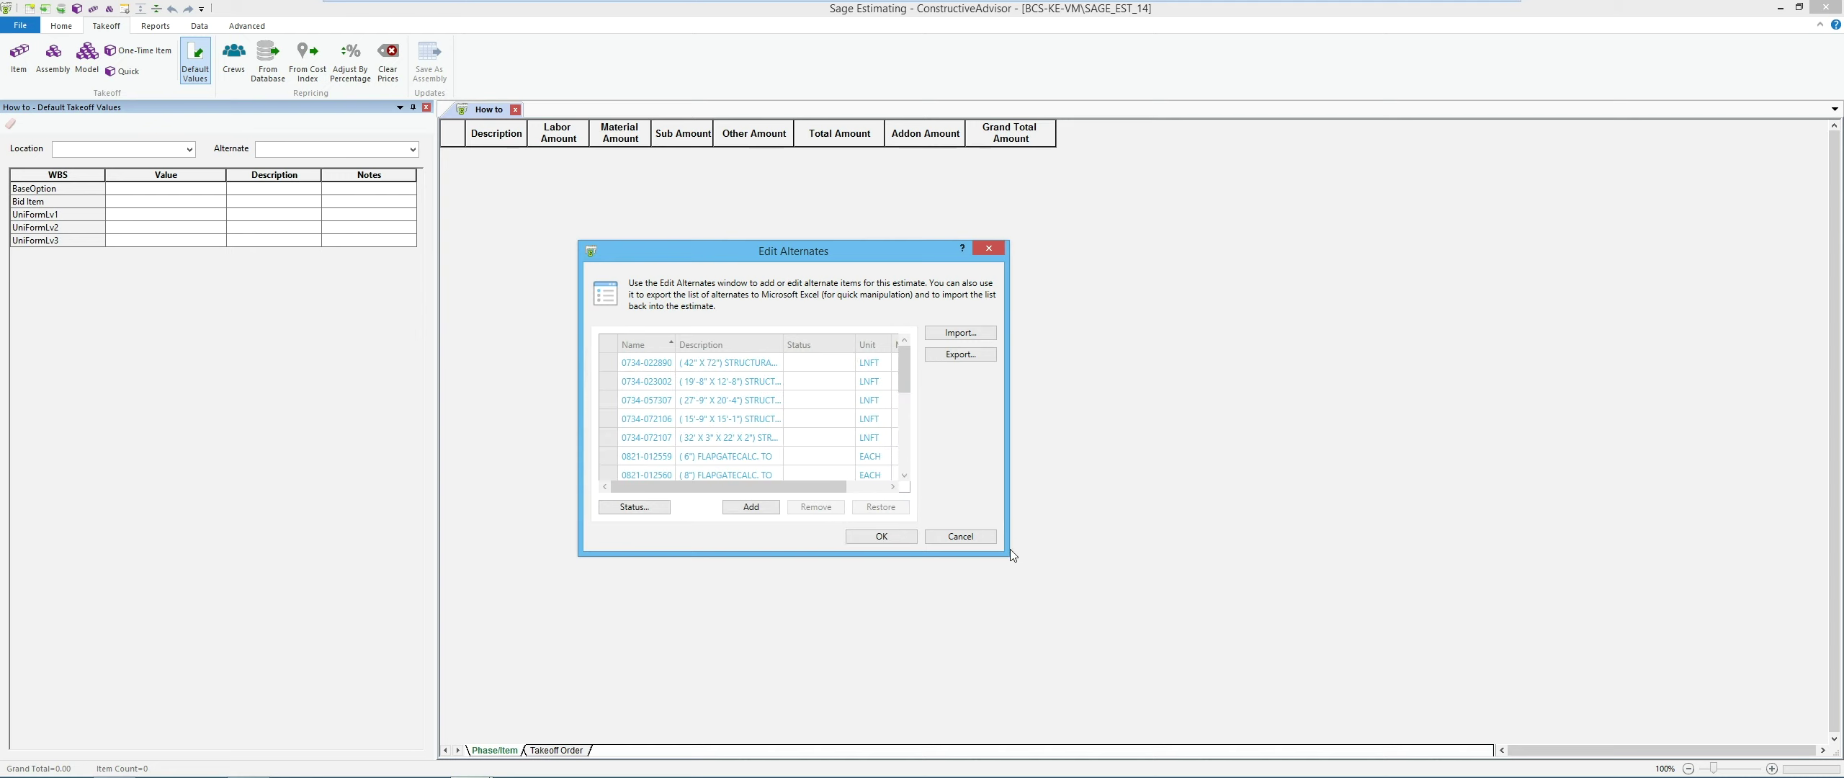
- Enlarge the Edit Alternates window and its Name column, and remove the placeholder alternate called Name
drag(1009, 553, 1178, 755)
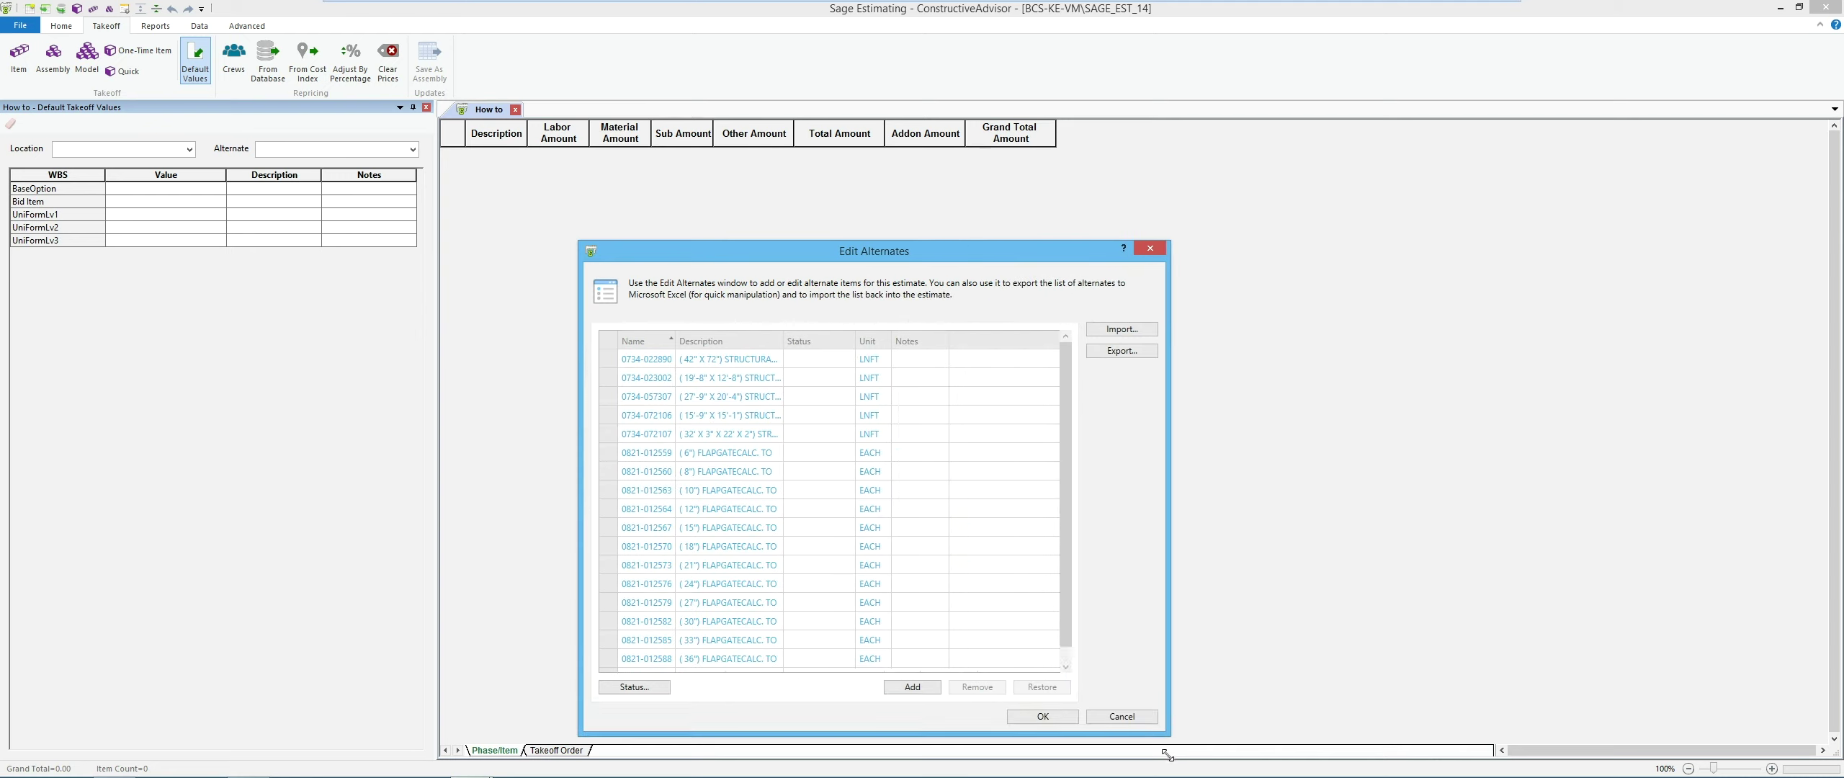
drag(737, 243, 737, 183)
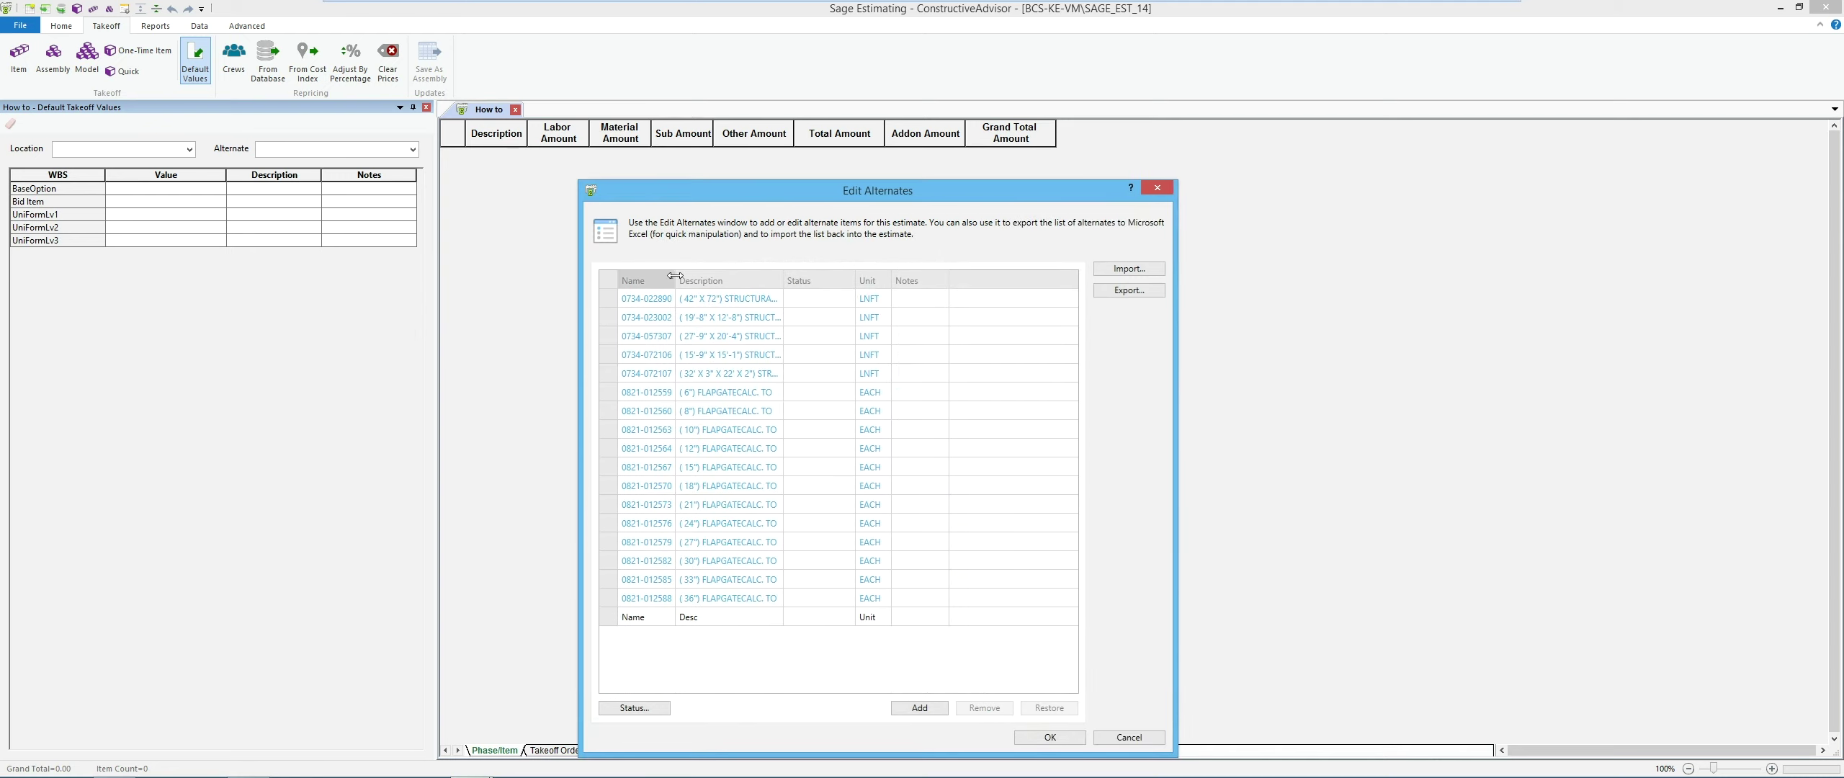
drag(675, 281, 708, 289)
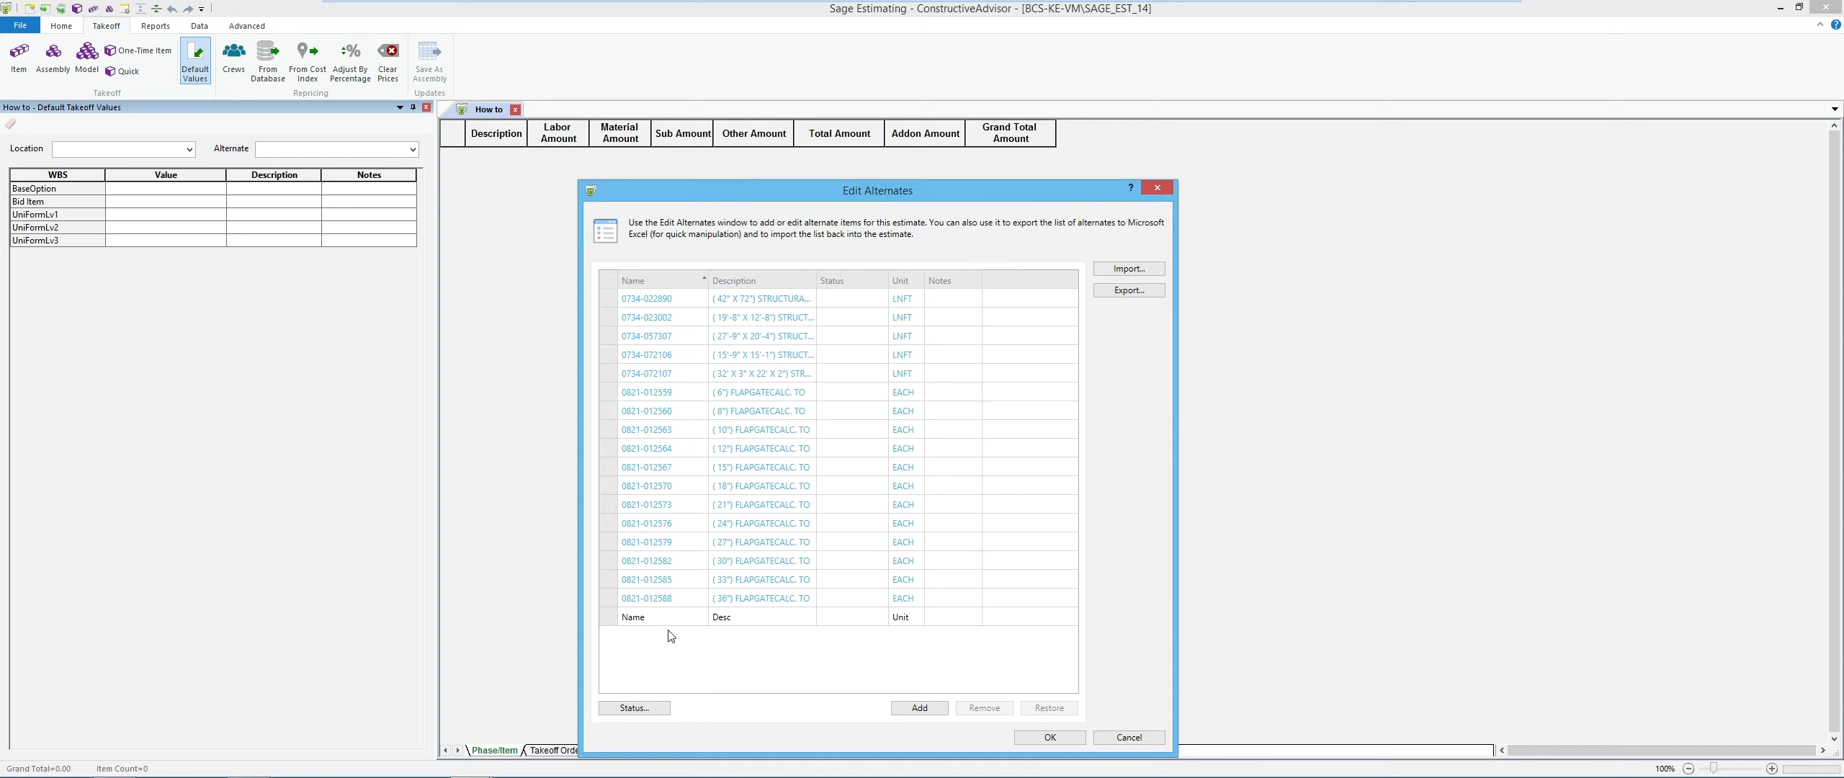
click(613, 624)
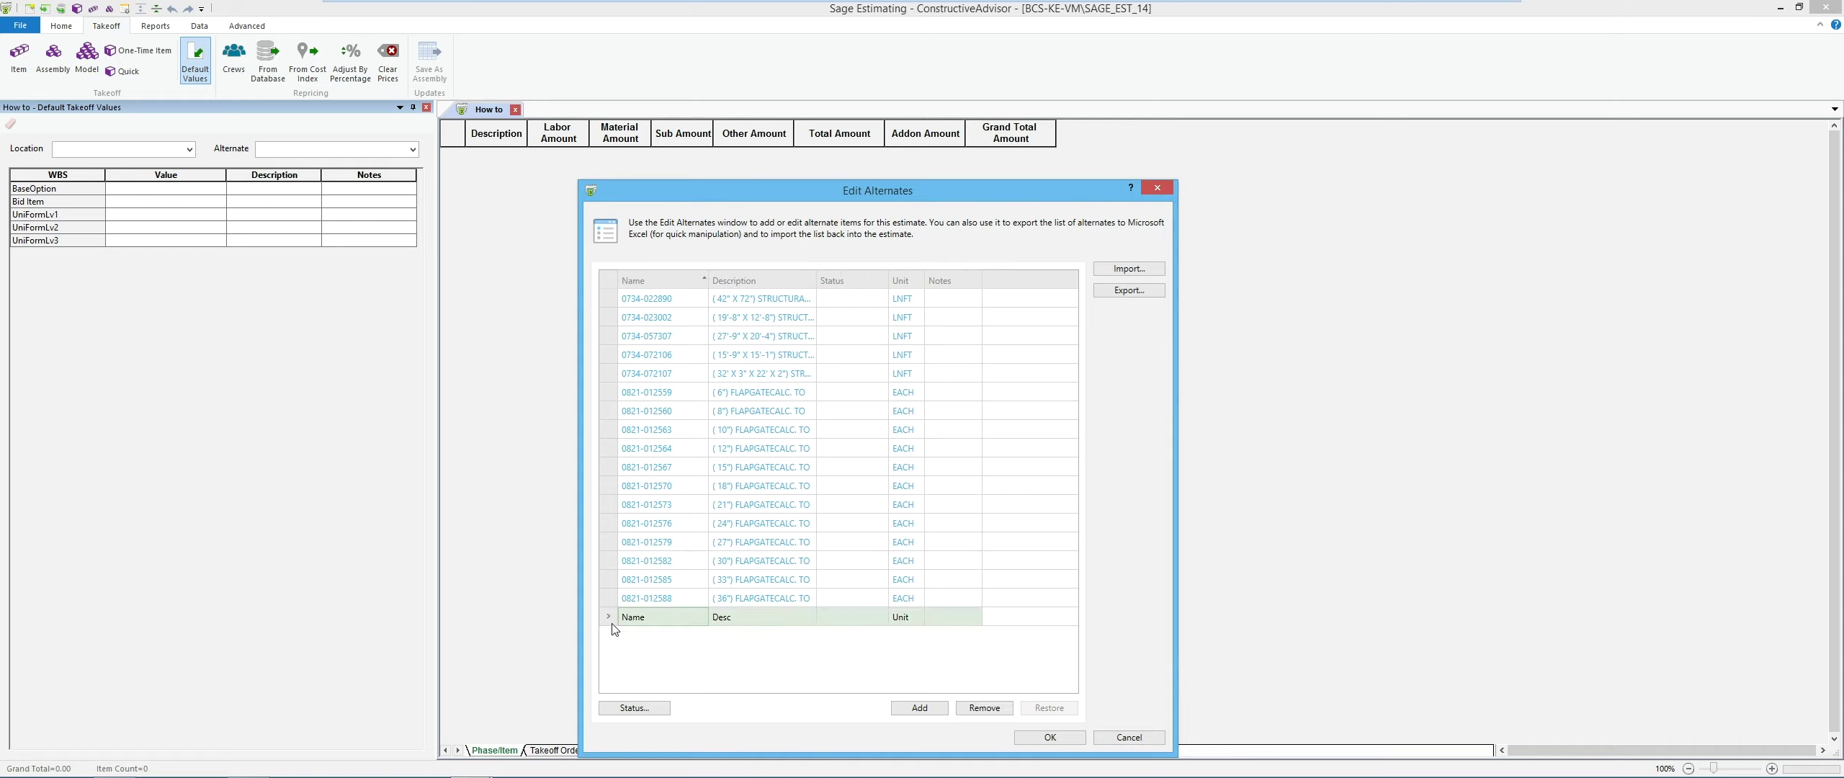
click(983, 709)
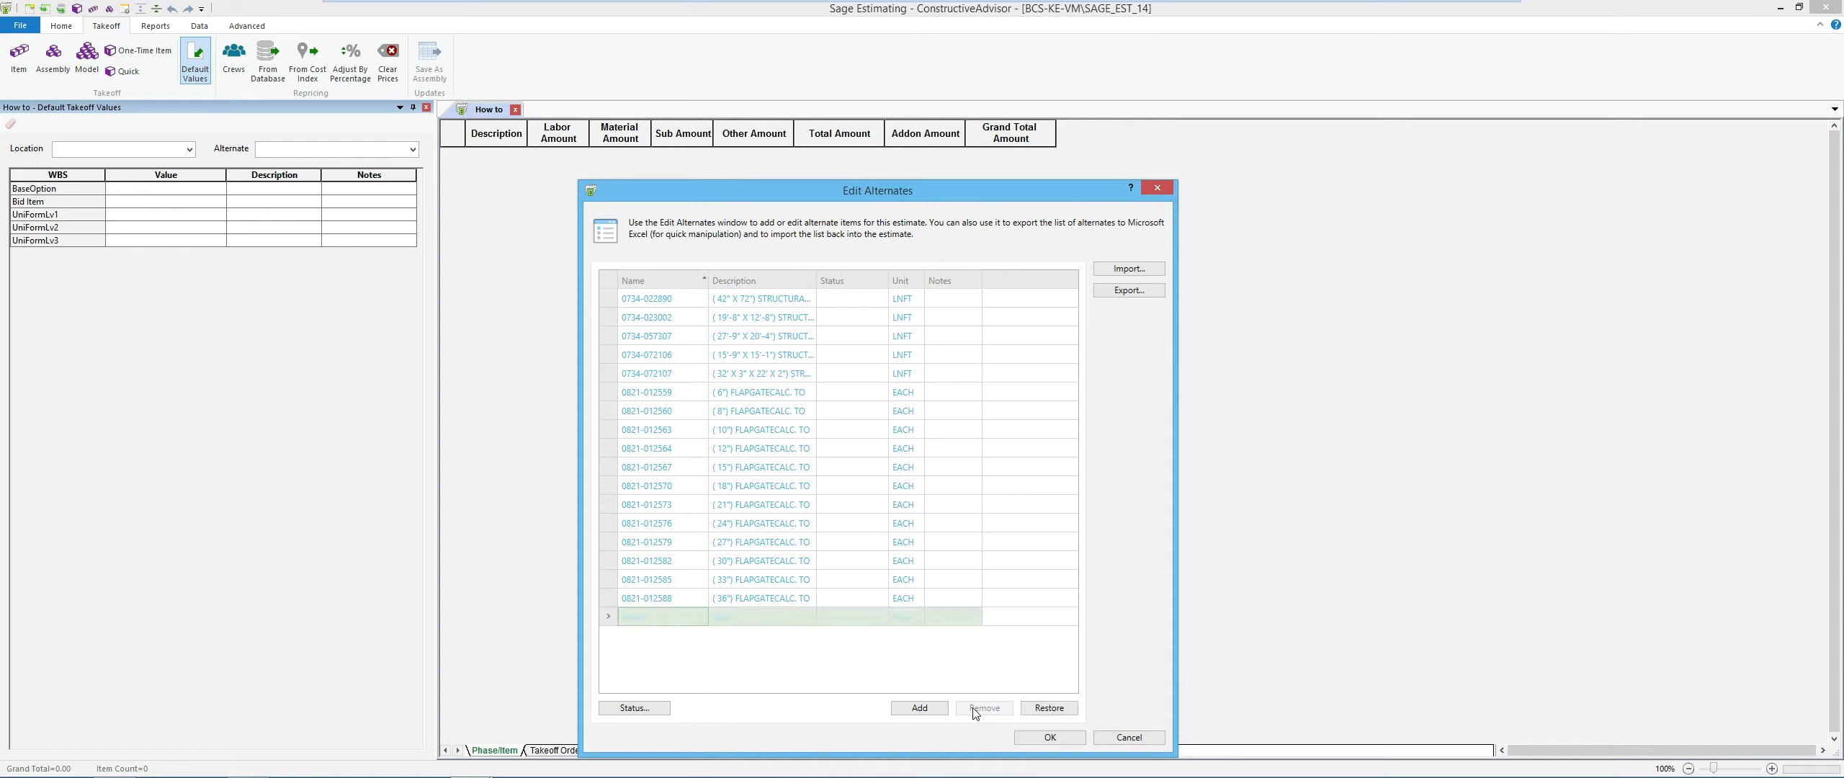
click(860, 300)
click(882, 299)
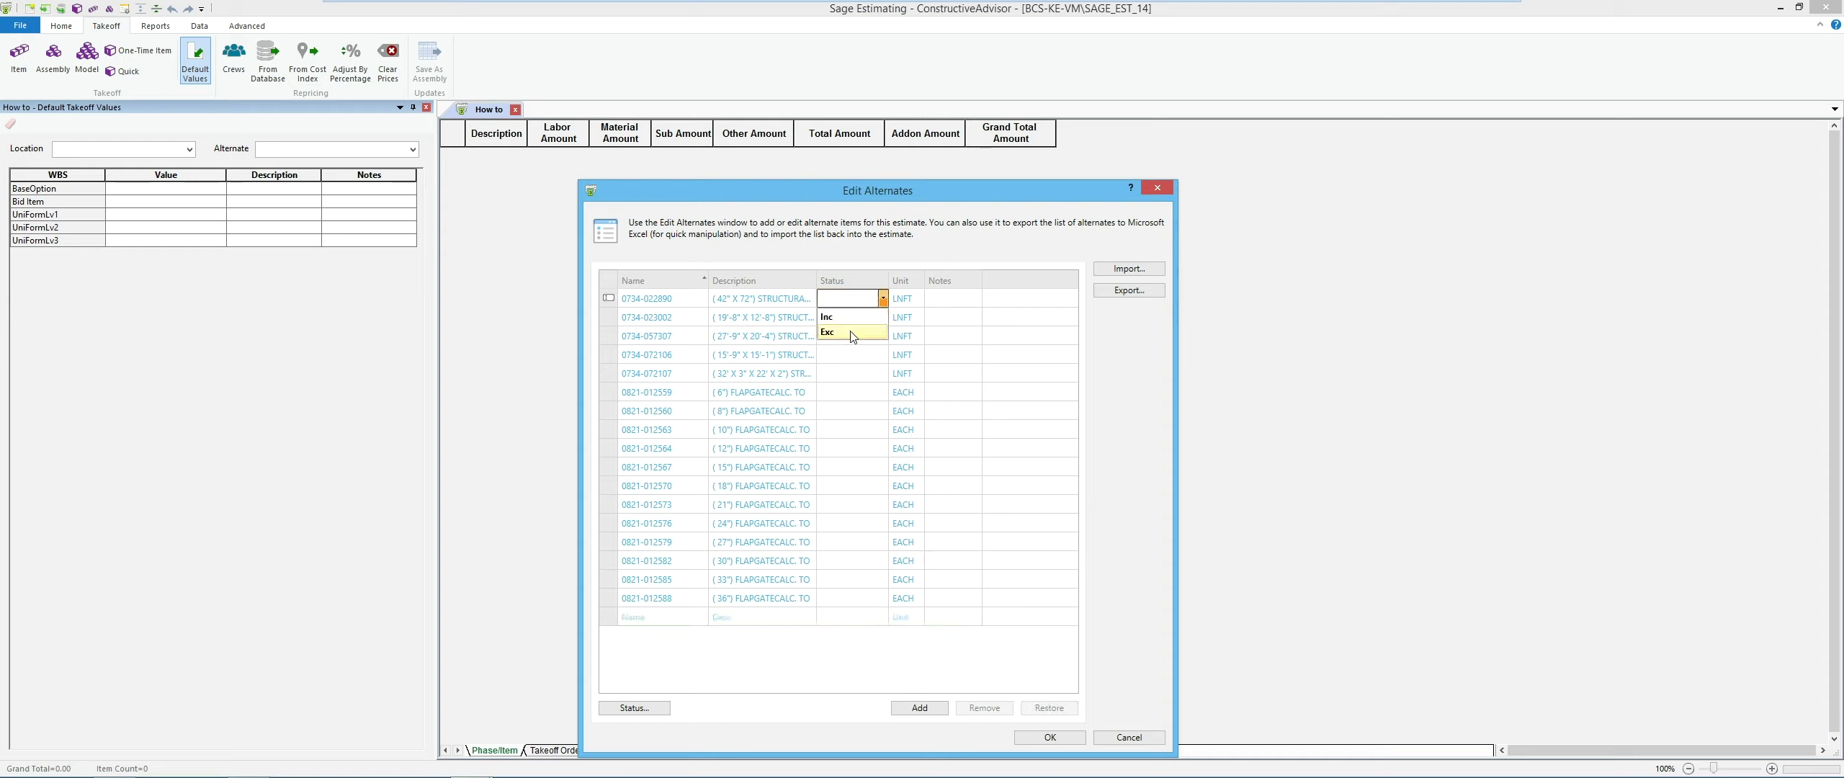
click(851, 317)
click(882, 316)
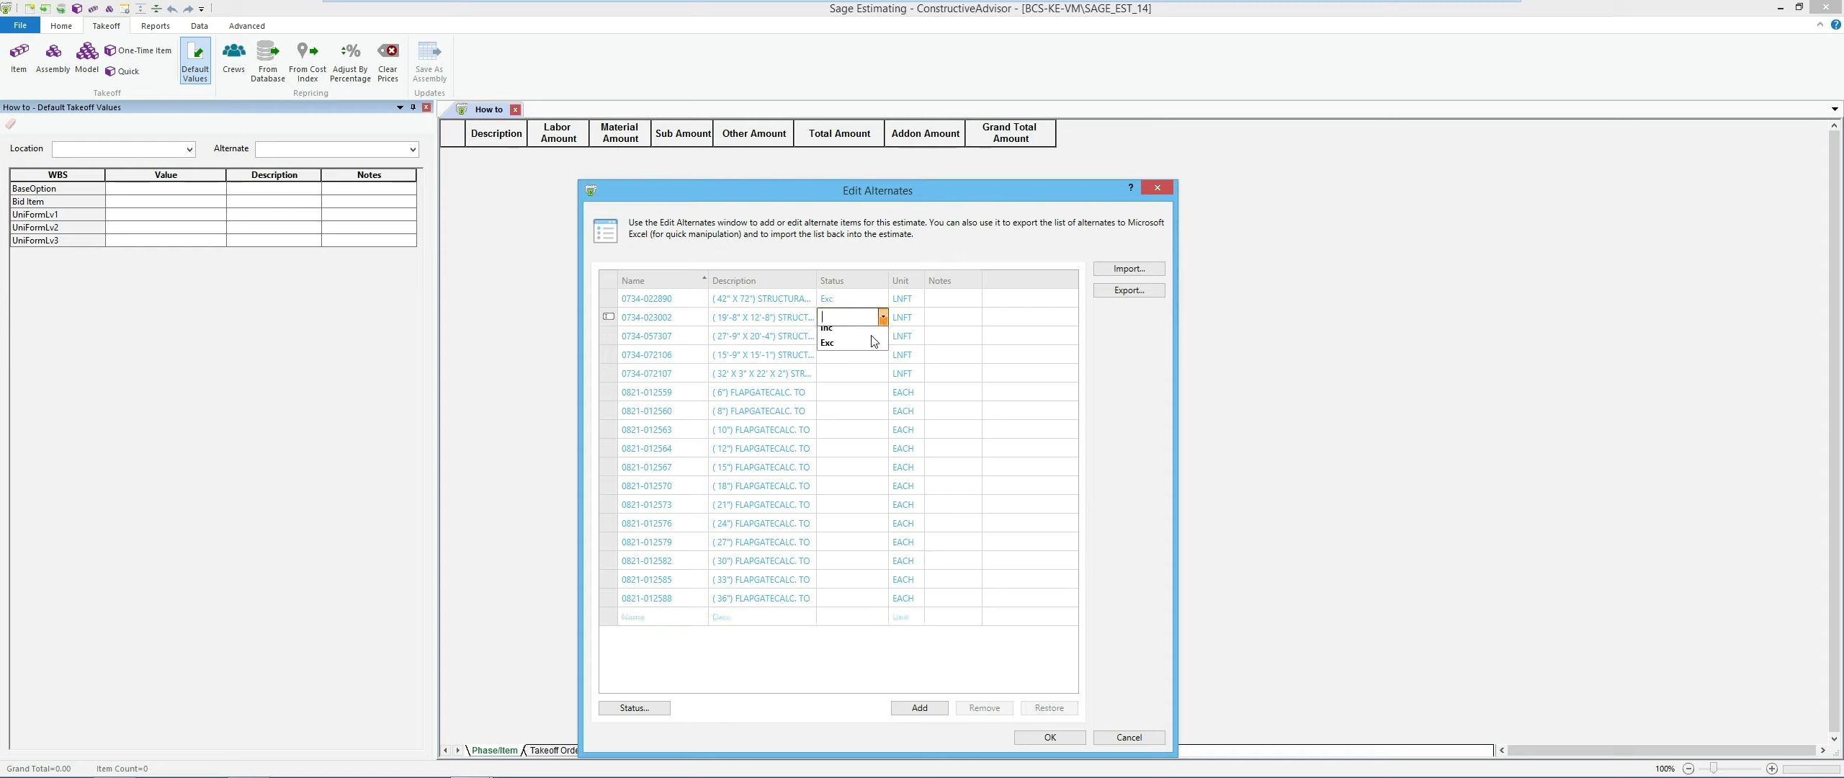
click(854, 351)
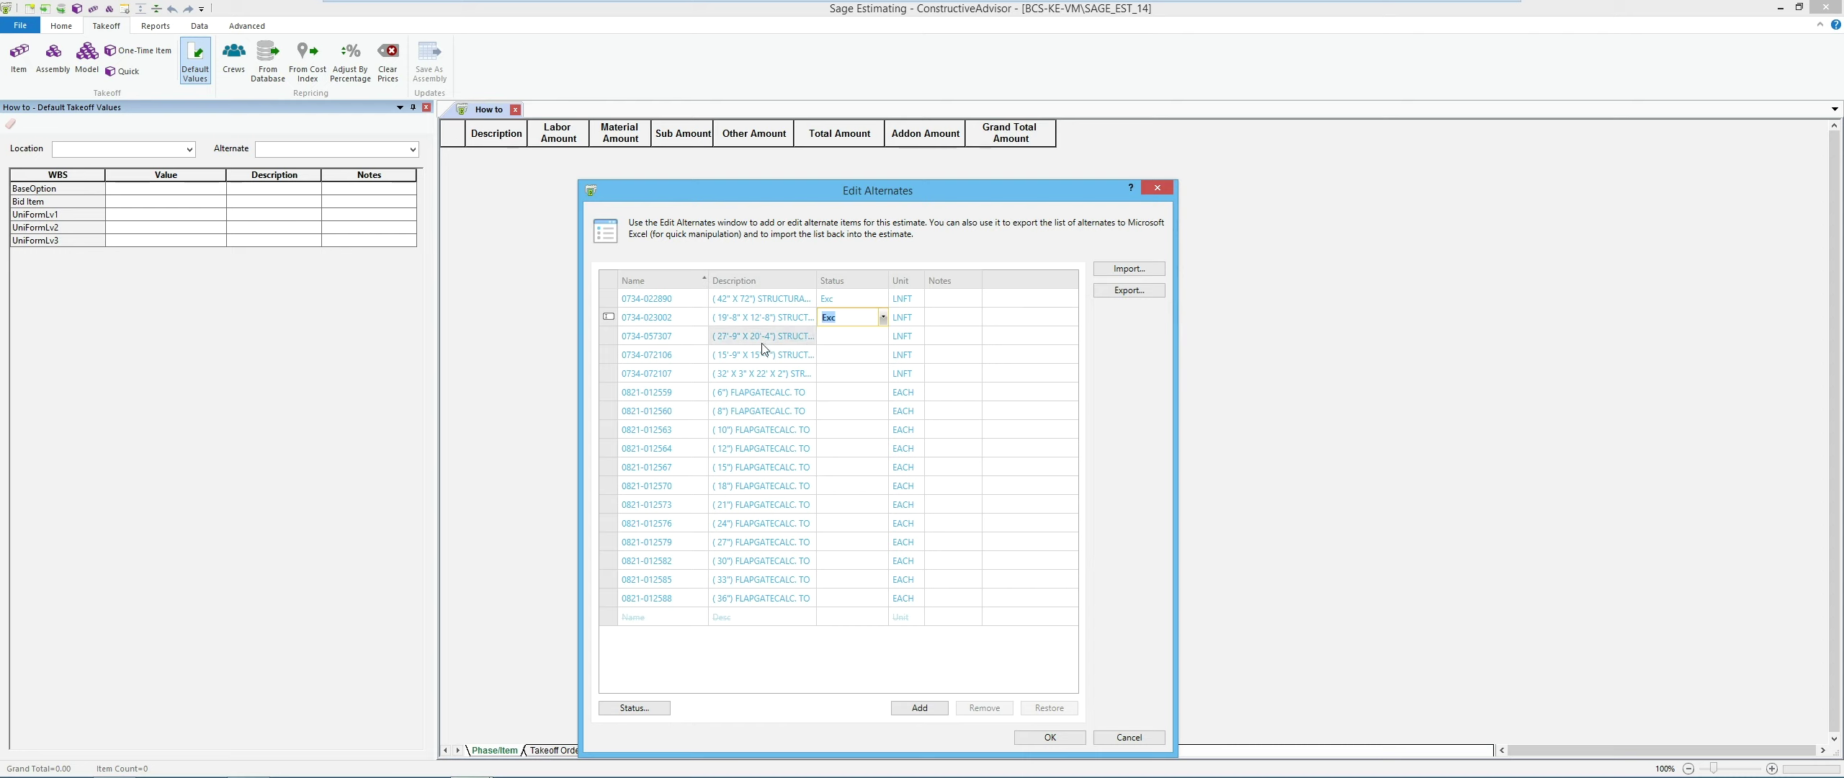
click(1050, 738)
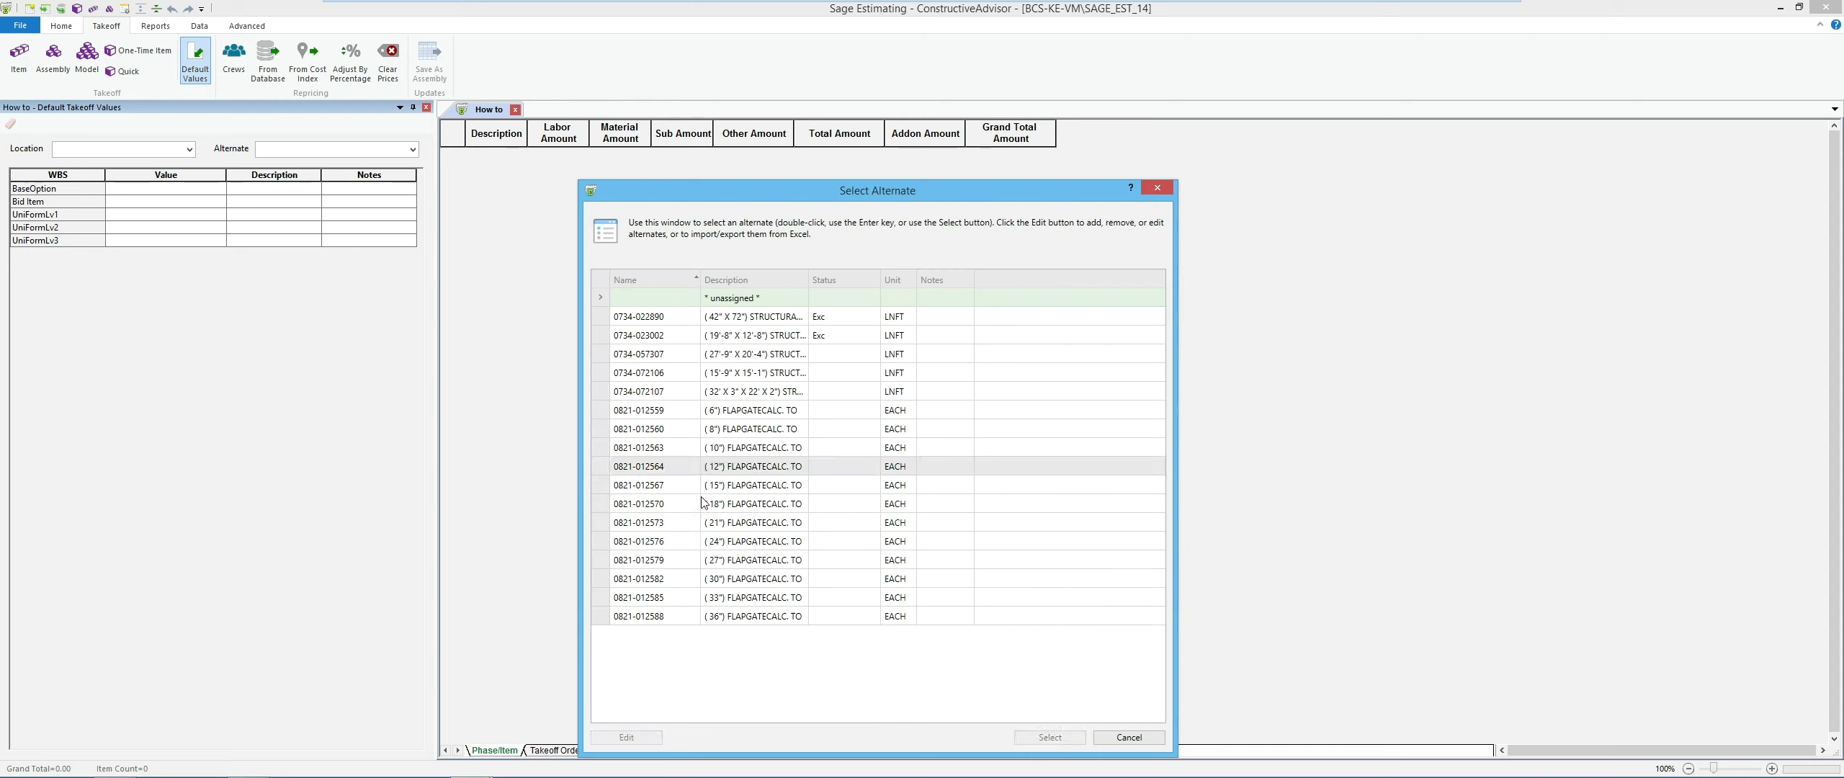
click(624, 321)
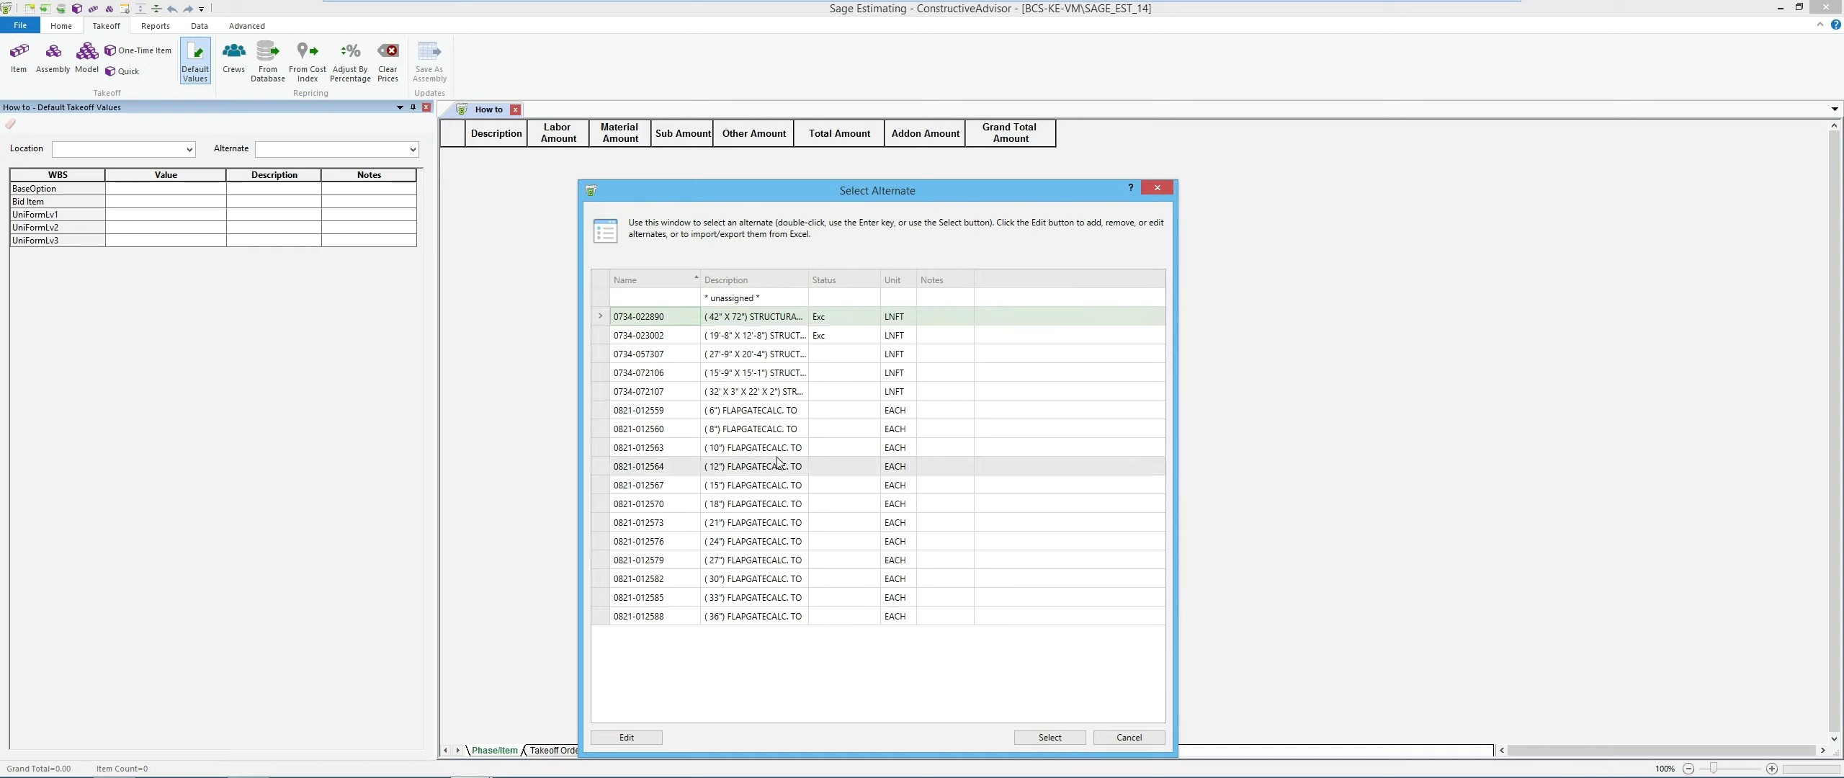
click(1050, 738)
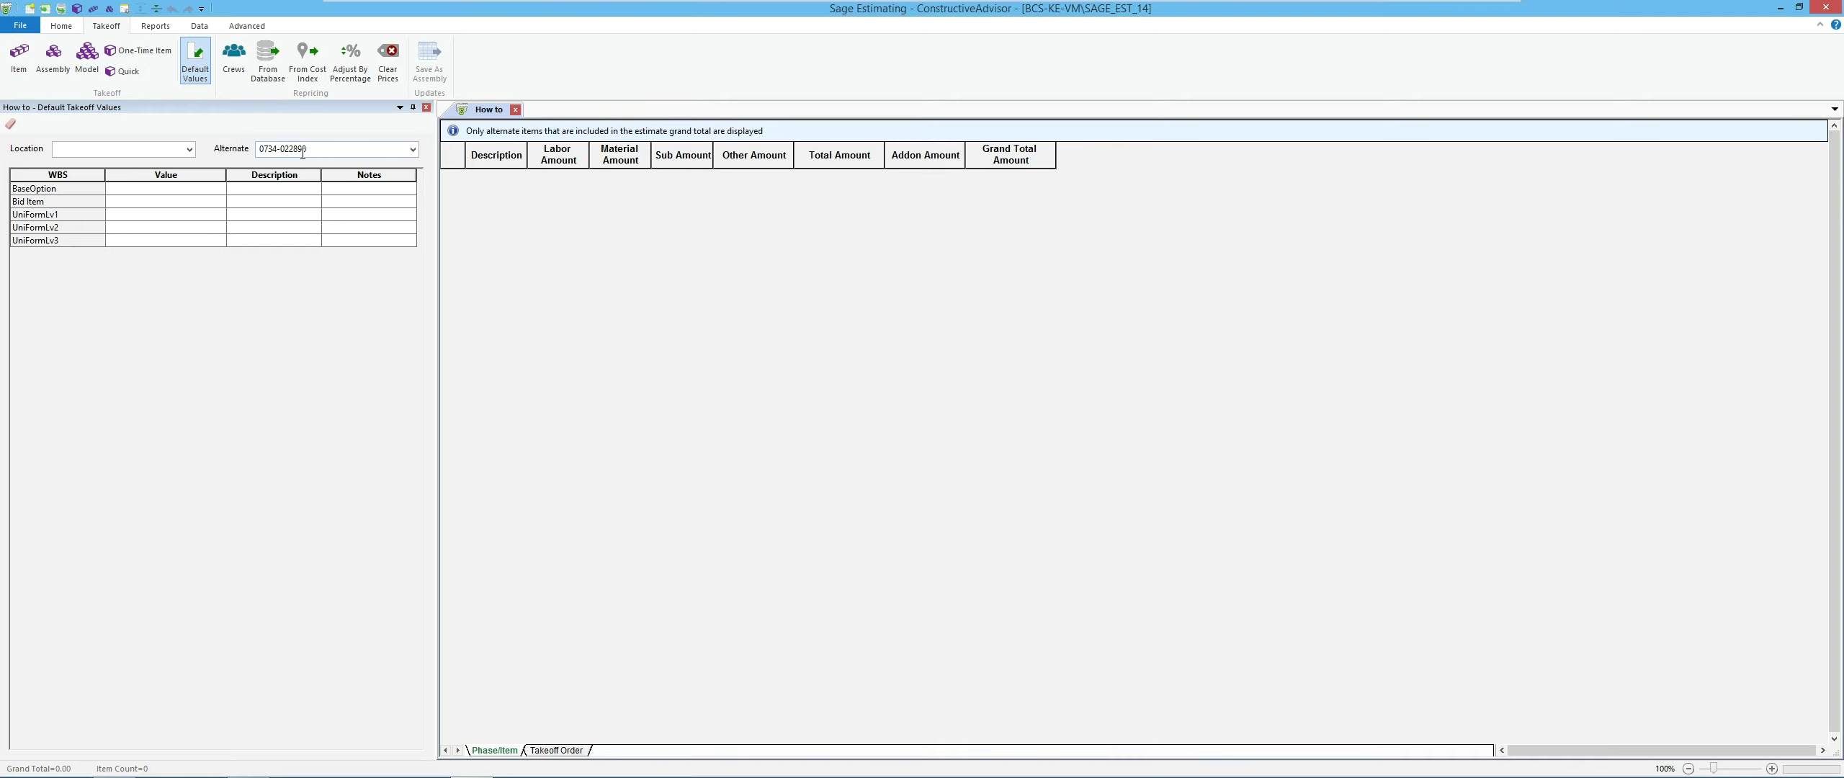